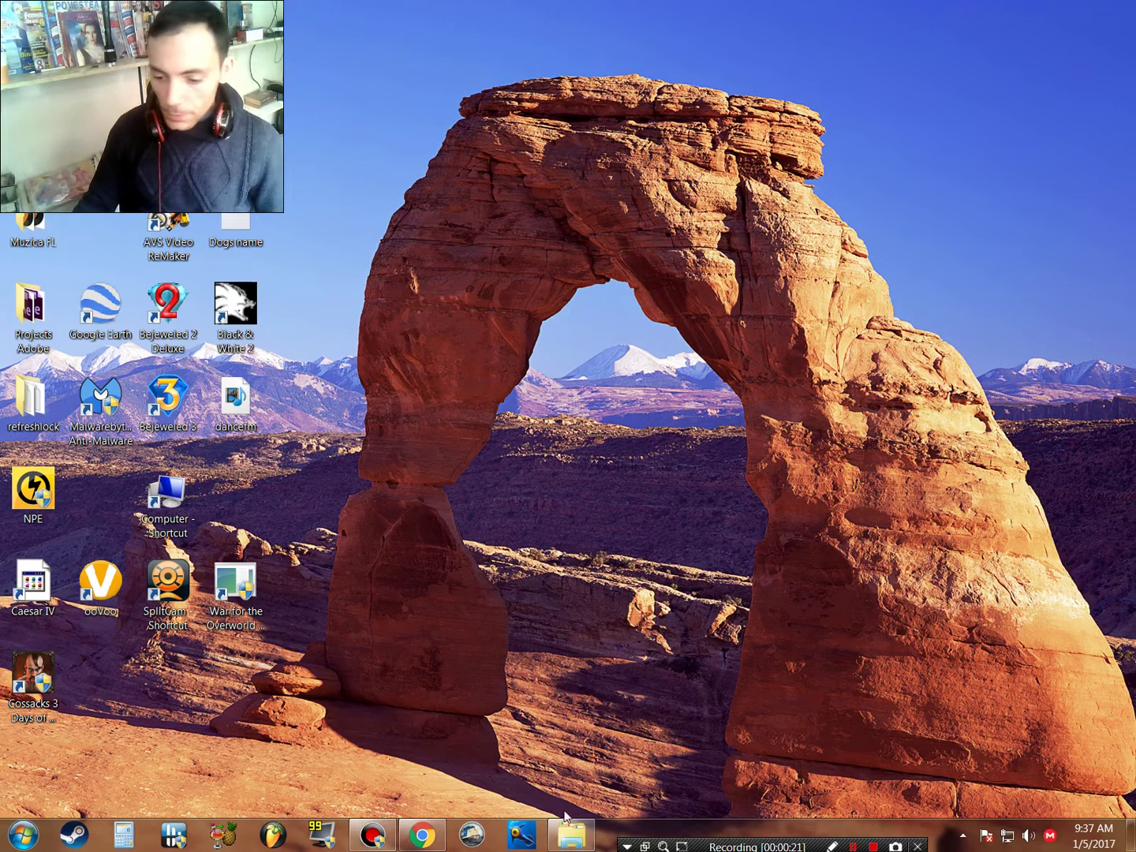
Step: Switch to Chrome, go to the ReShade page's download section, and show the downloaded ReShade setup file in its folder
{"action": "left_click", "coordinate": [422, 835]}
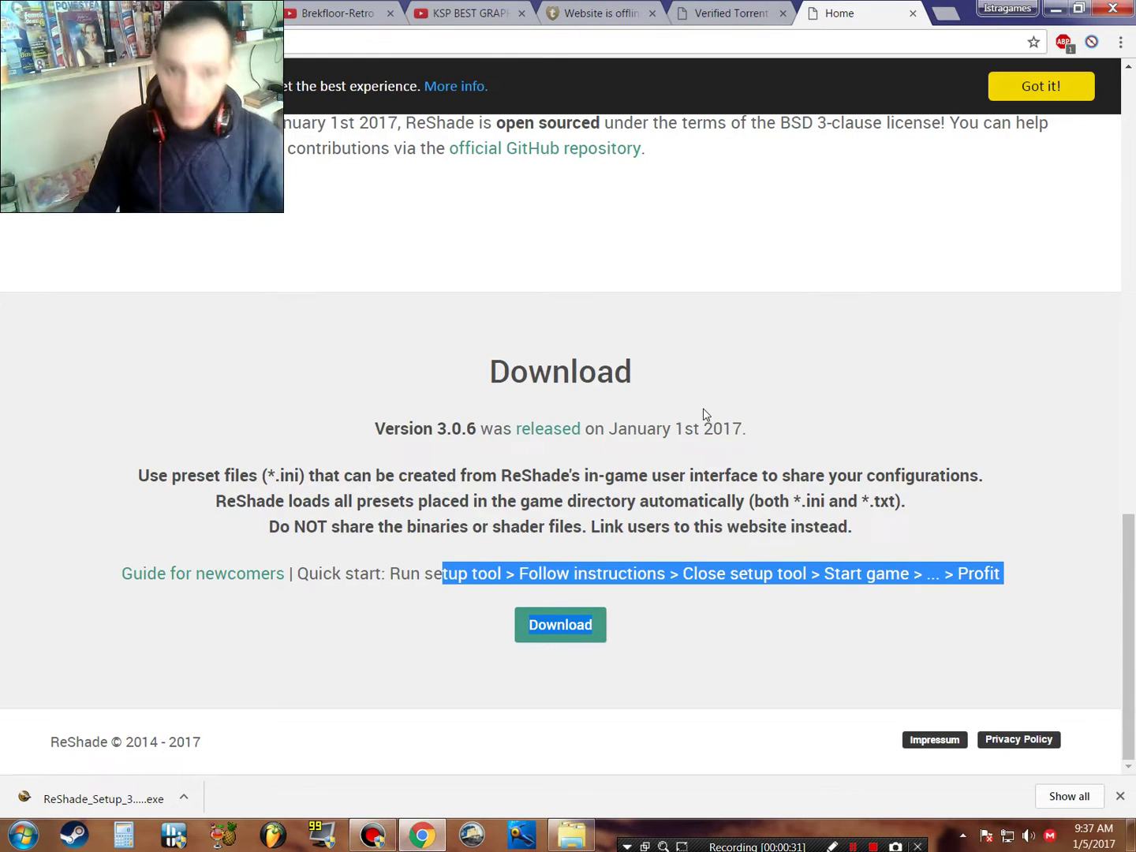
{"action": "scroll", "coordinate": [756, 506], "scroll_direction": "up", "scroll_amount": 20}
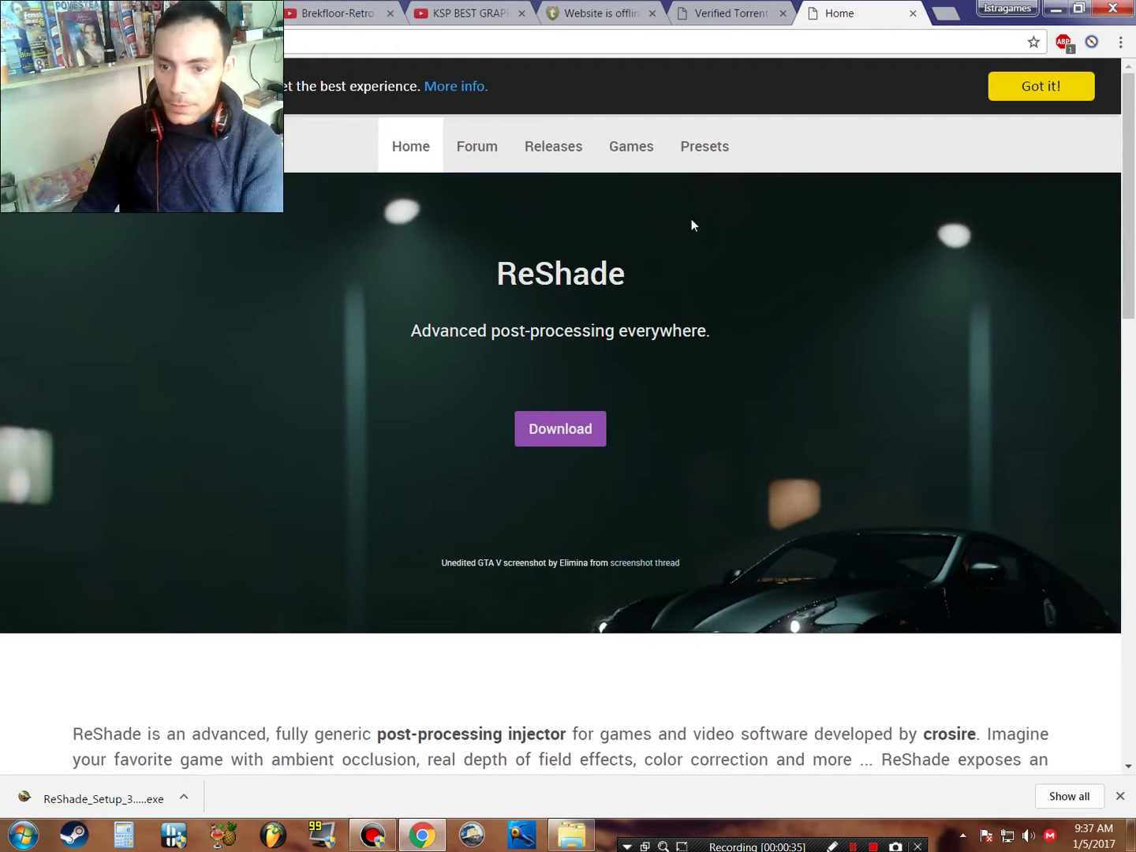
{"action": "left_click_drag", "start_coordinate": [473, 266], "coordinate": [628, 274]}
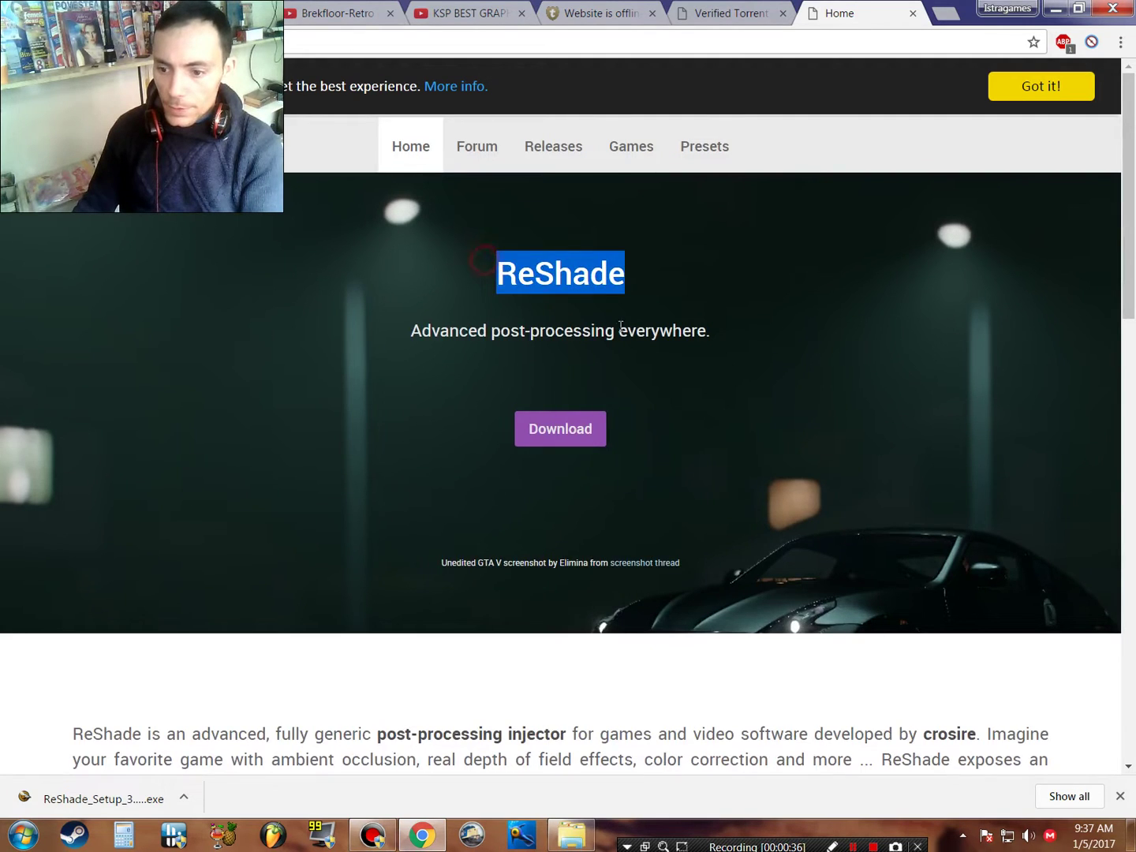
{"action": "left_click", "coordinate": [560, 428]}
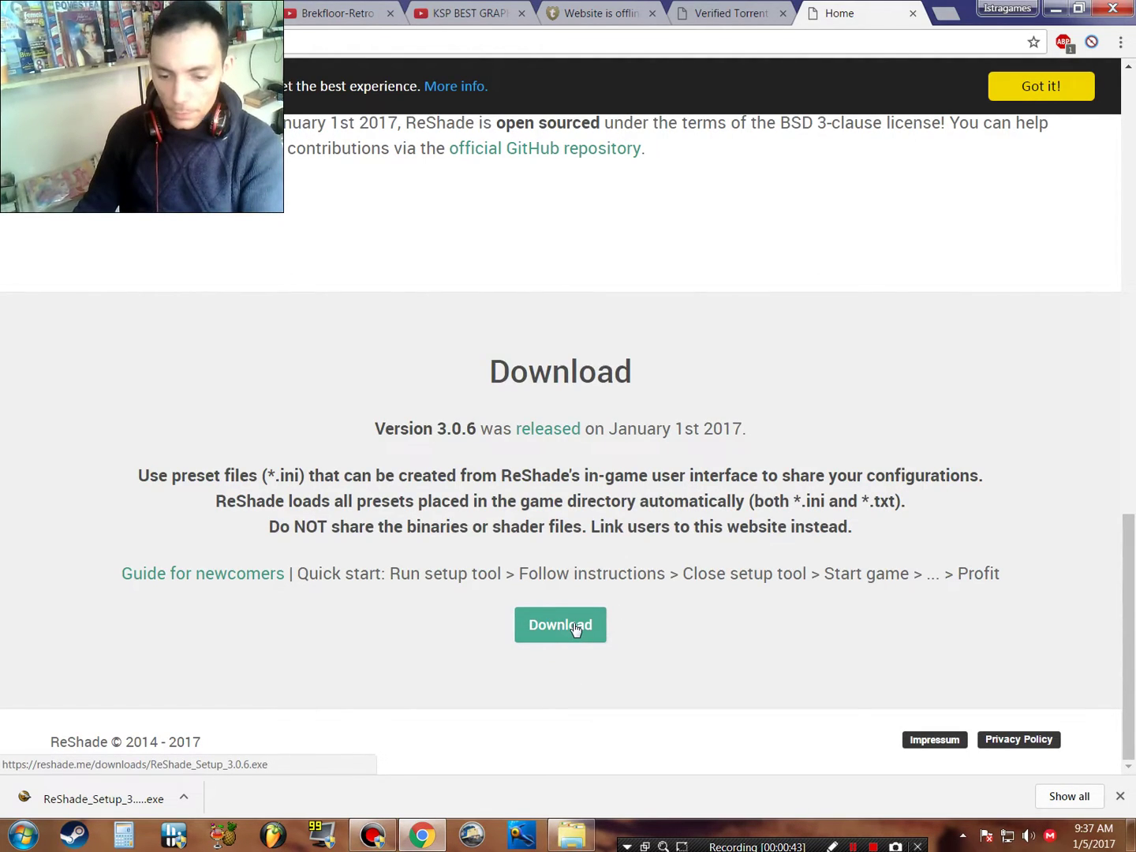
{"action": "left_click", "coordinate": [186, 798]}
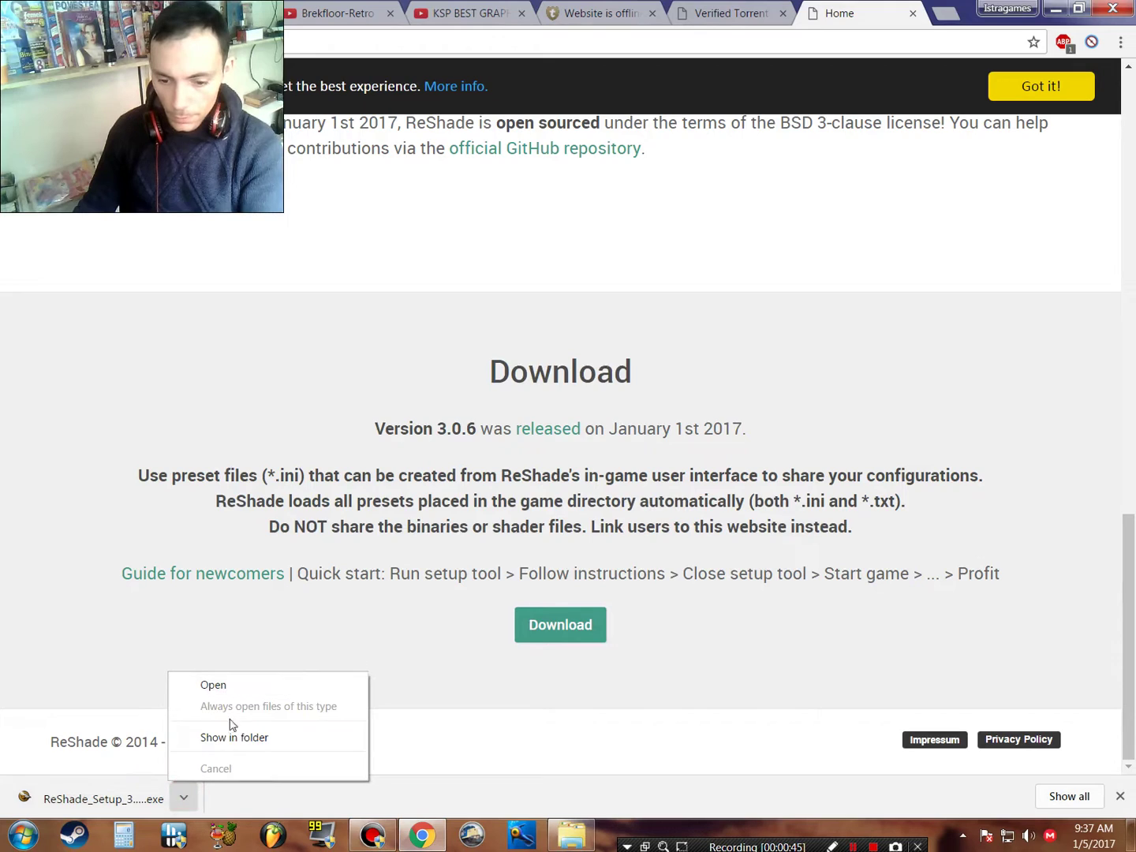
{"action": "left_click", "coordinate": [272, 737]}
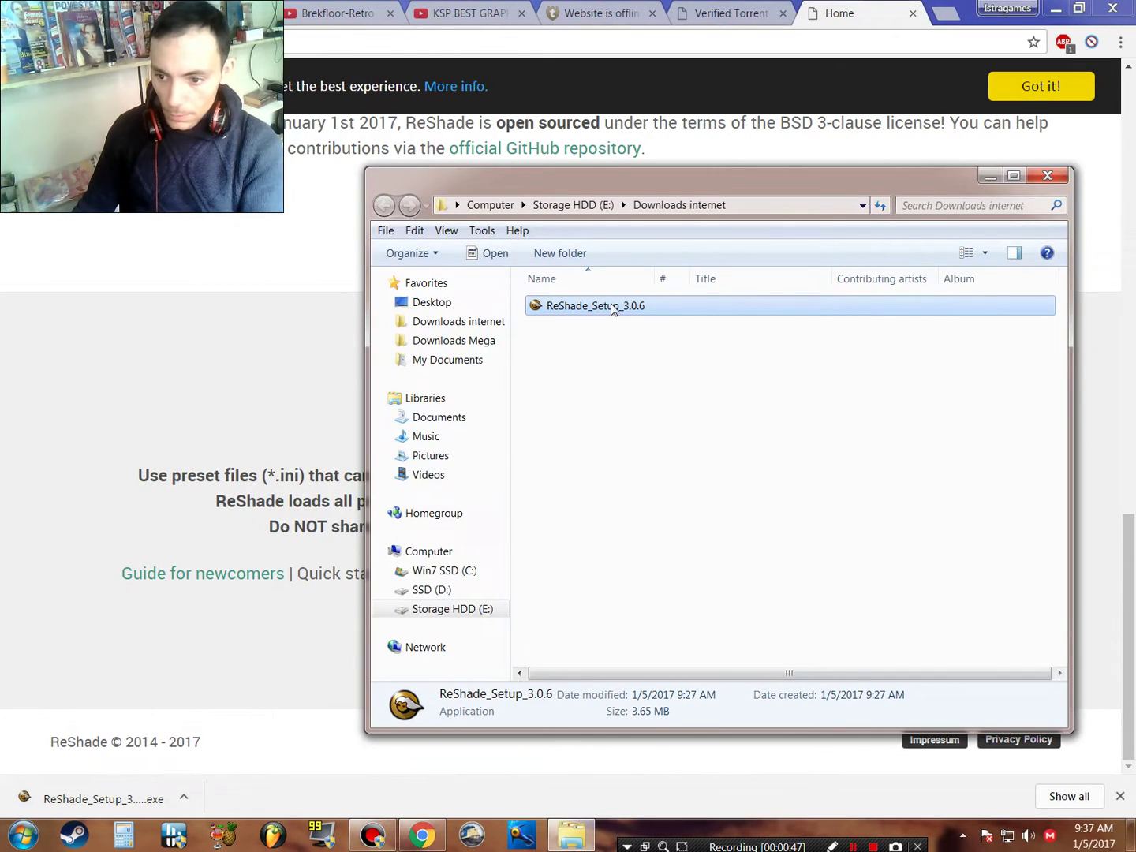
Step: Move ReShade_Setup_3.0.6 from the Downloads internet folder to the Games folder on SSD (D:)
{"action": "left_click_drag", "start_coordinate": [579, 369], "coordinate": [610, 287]}
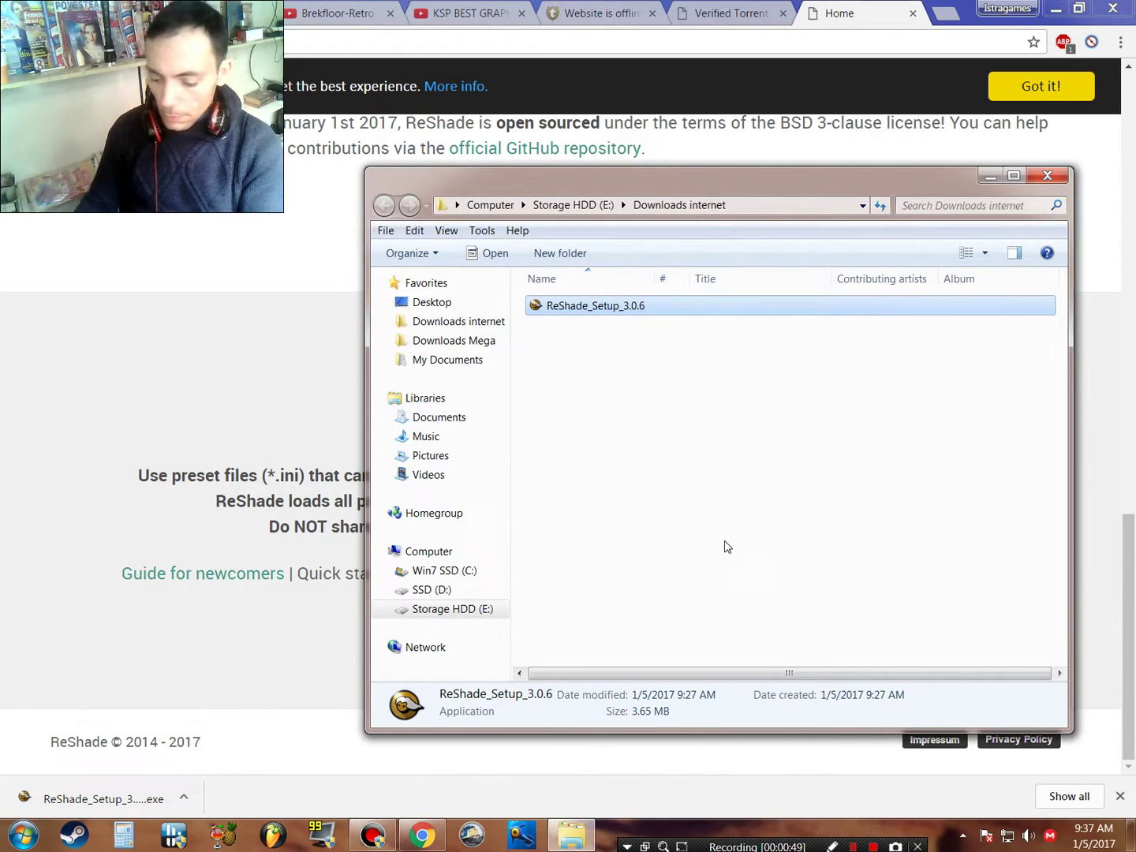
{"action": "right_click", "coordinate": [593, 309]}
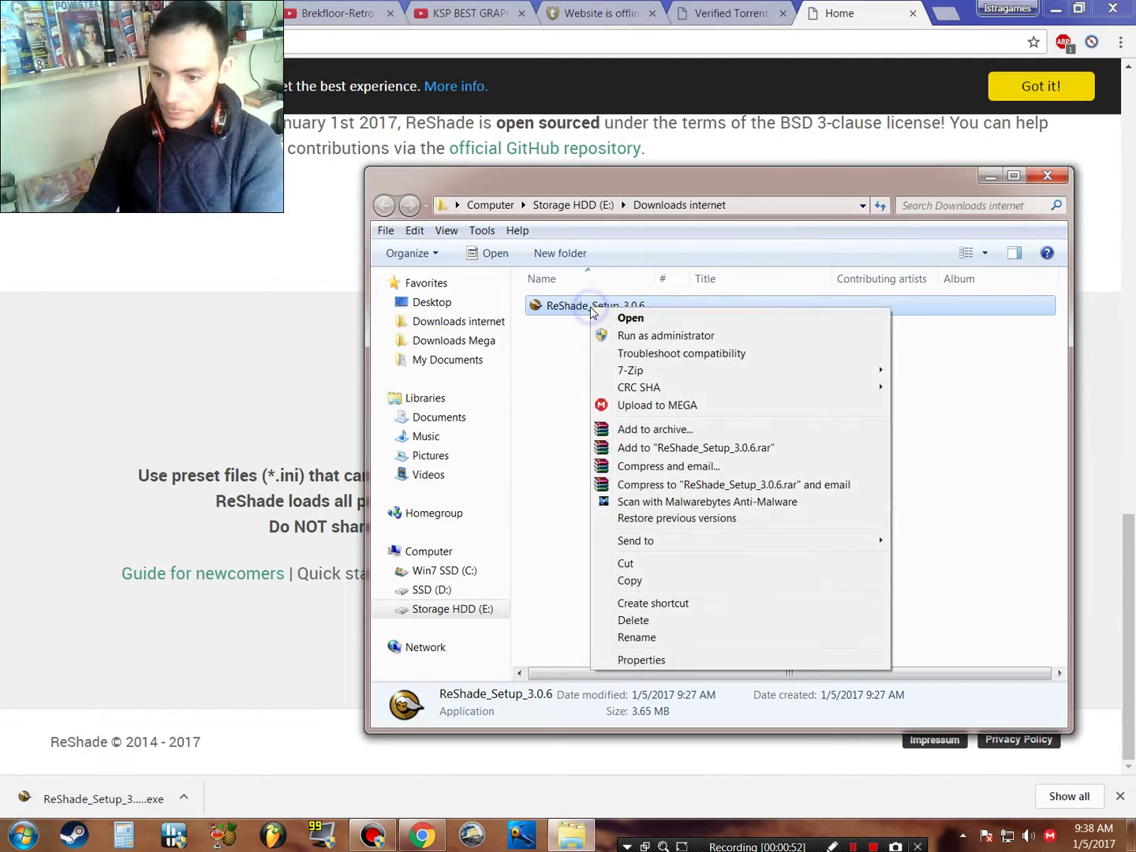
{"action": "left_click", "coordinate": [667, 564]}
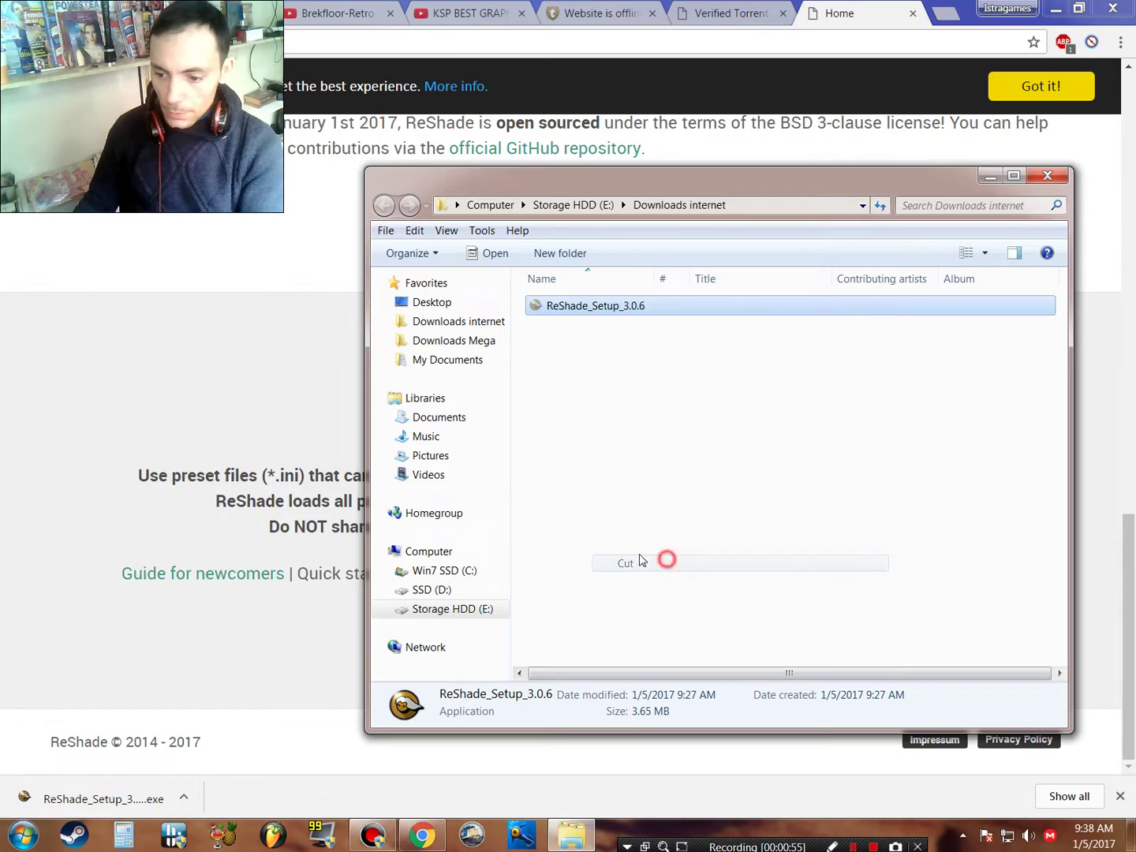
{"action": "left_click", "coordinate": [431, 590]}
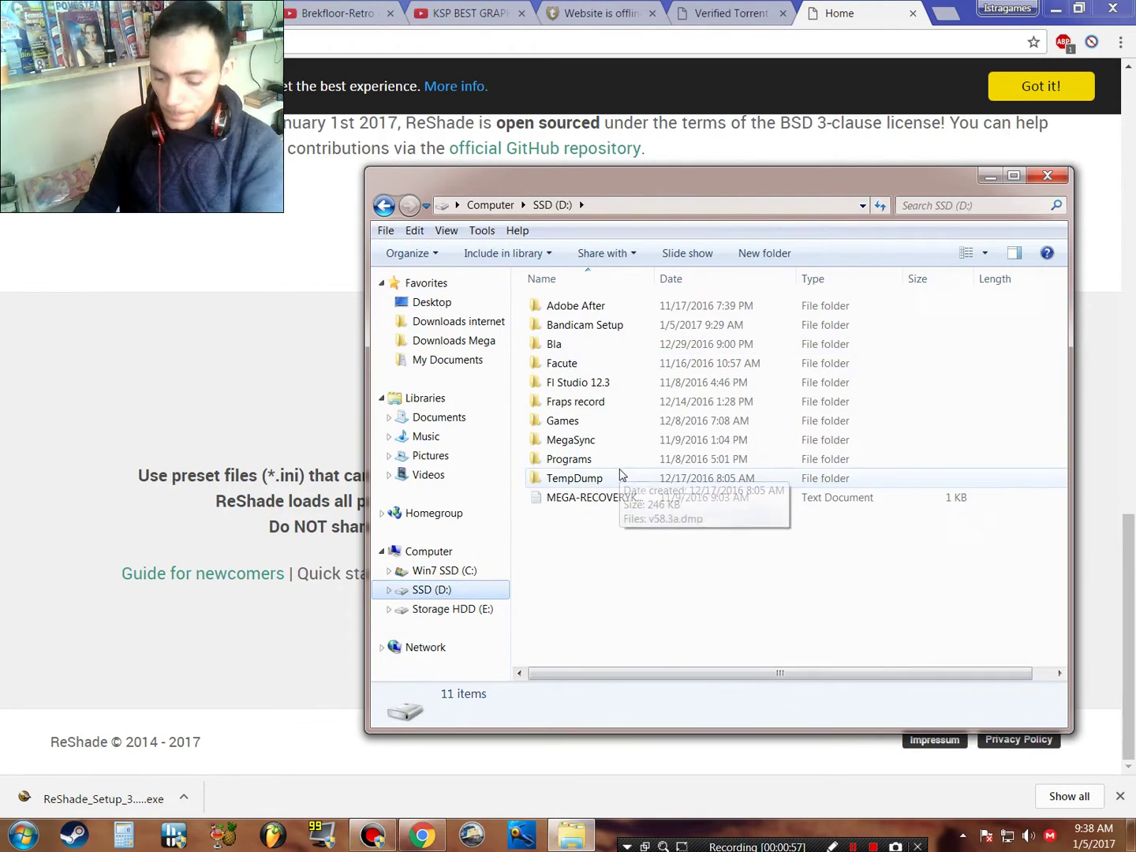
{"action": "key", "text": "n"}
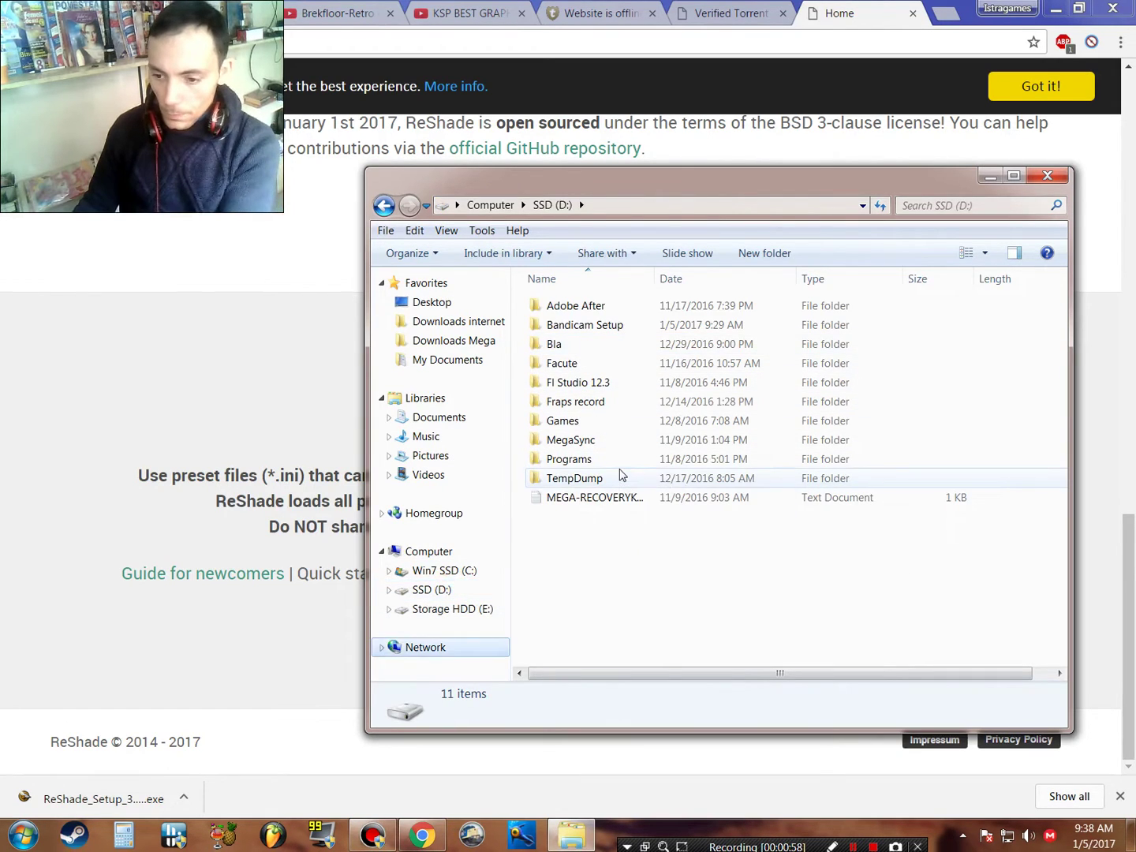
{"action": "double_click", "coordinate": [590, 422]}
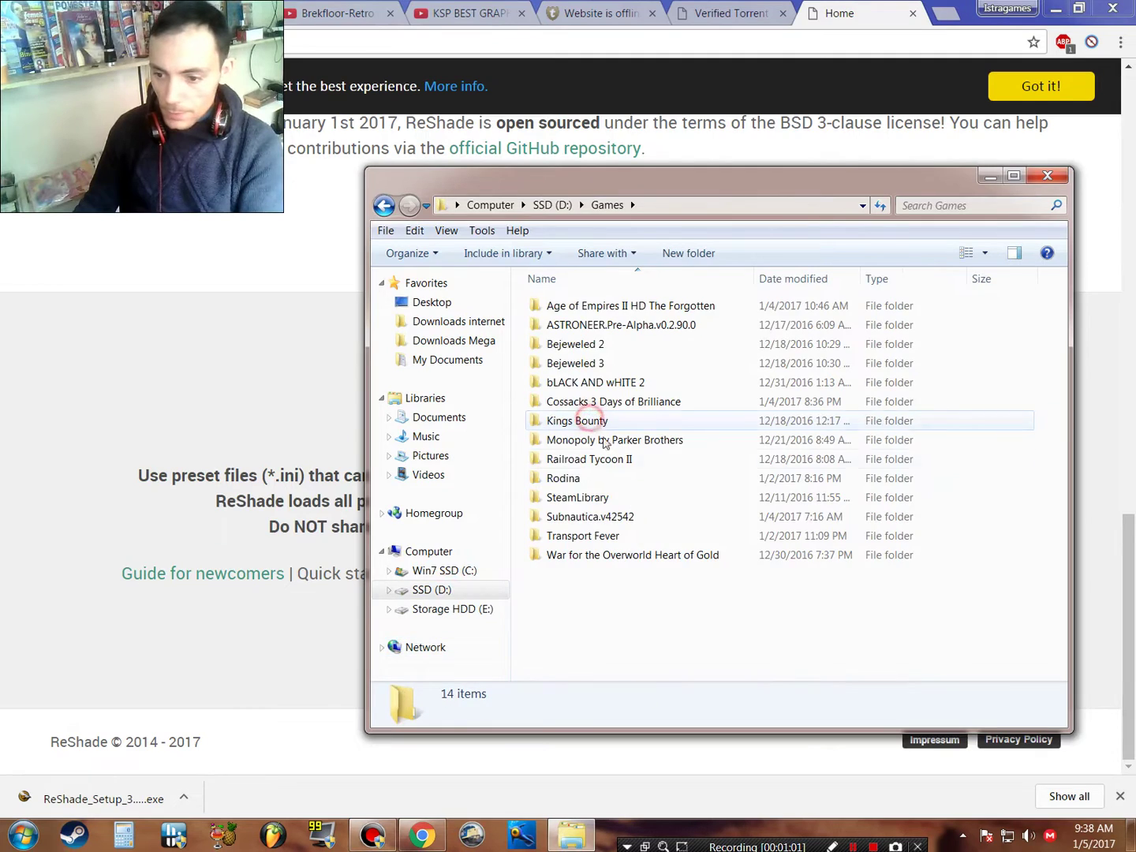
{"action": "right_click", "coordinate": [581, 607]}
{"action": "left_click", "coordinate": [614, 708]}
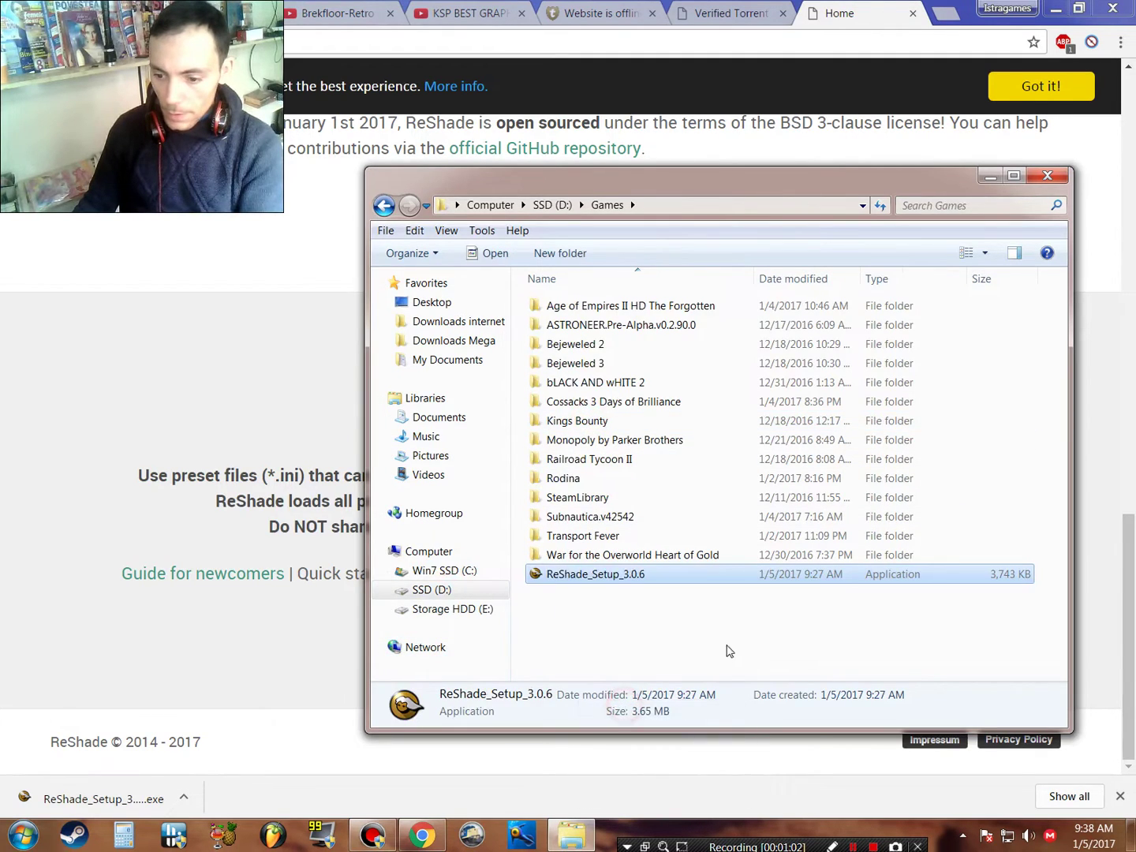
Step: Run ReShade_Setup_3.0.6 and choose the Subnautica application in the Subnautica.v42542 folder as the game to install to
{"action": "double_click", "coordinate": [626, 575]}
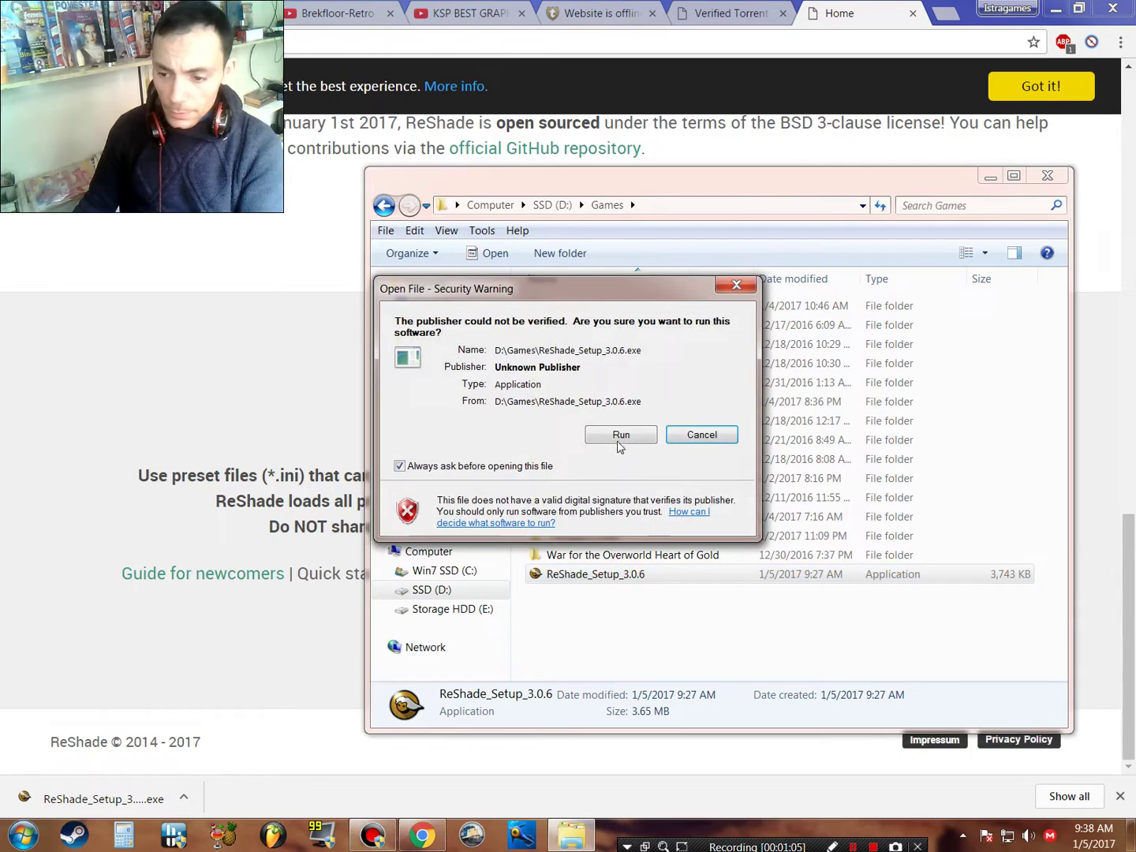
{"action": "left_click", "coordinate": [618, 435]}
{"action": "left_click", "coordinate": [578, 408]}
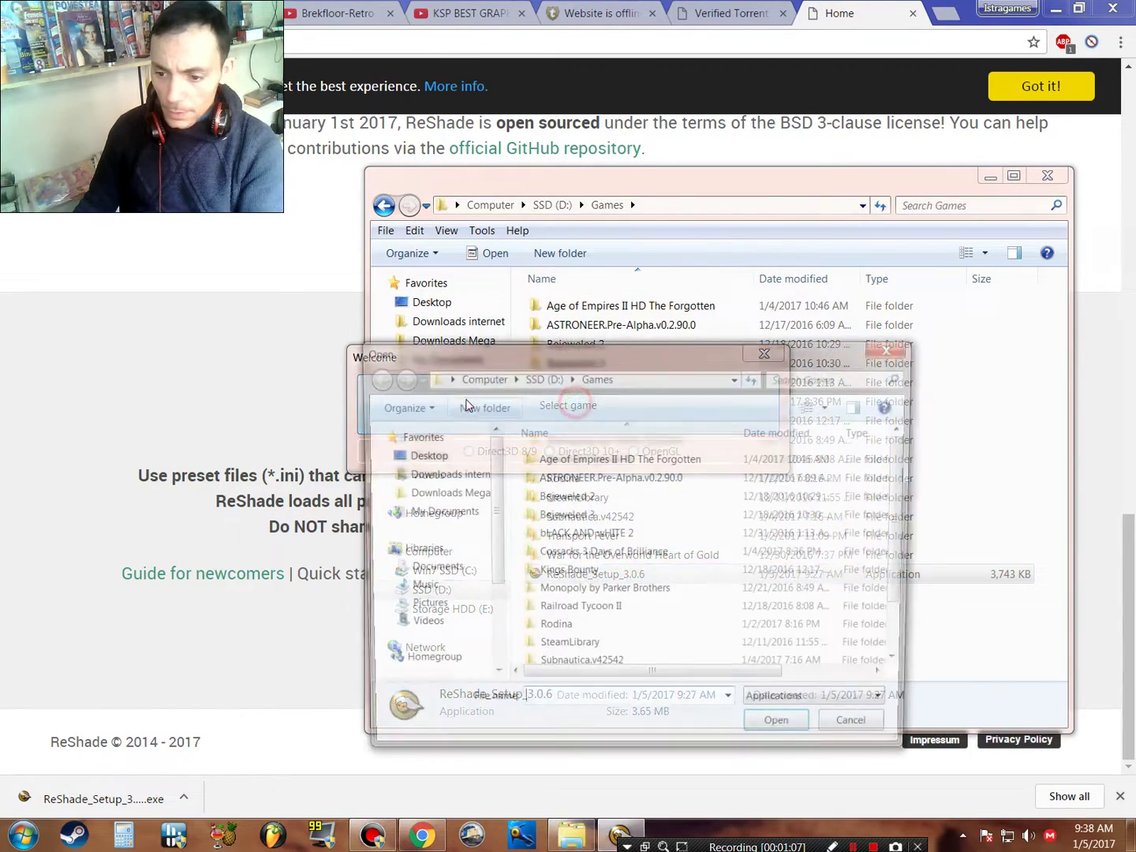
{"action": "left_click", "coordinate": [616, 576]}
{"action": "scroll", "coordinate": [621, 585], "scroll_direction": "down", "scroll_amount": 1}
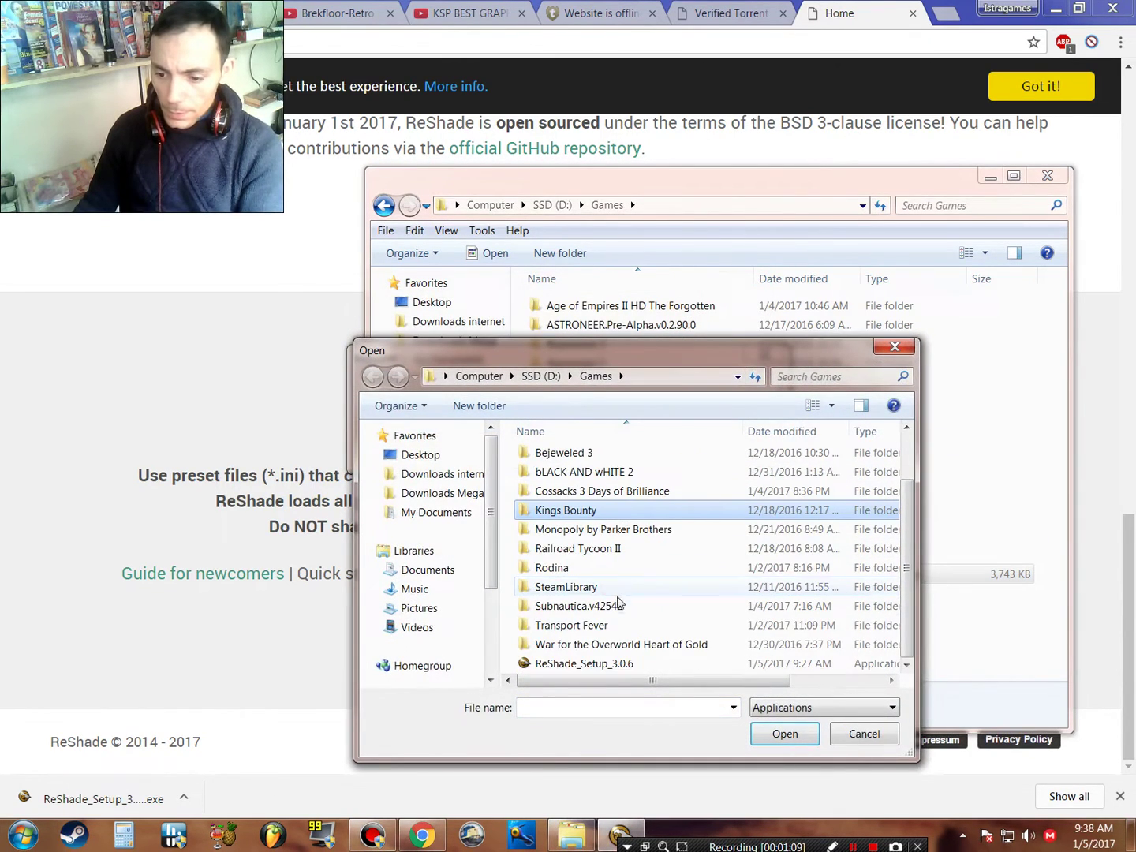
{"action": "double_click", "coordinate": [618, 605]}
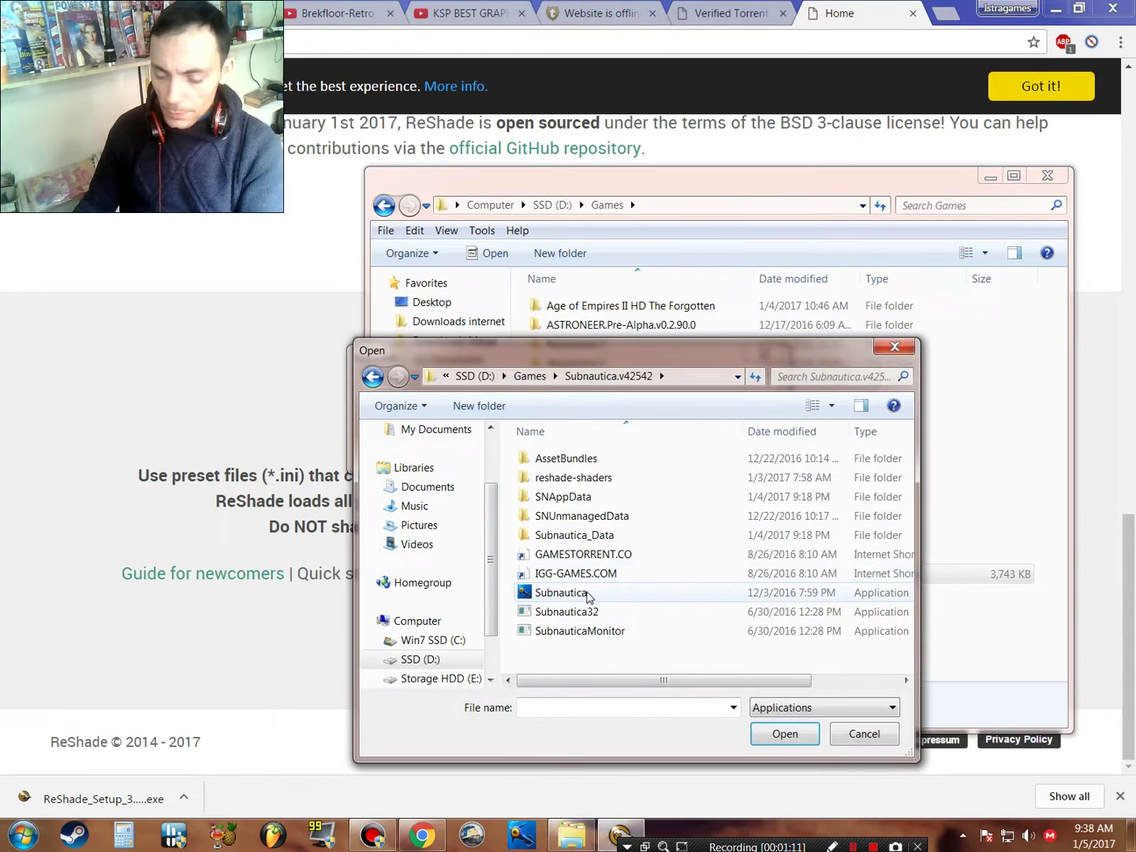
{"action": "left_click", "coordinate": [586, 593]}
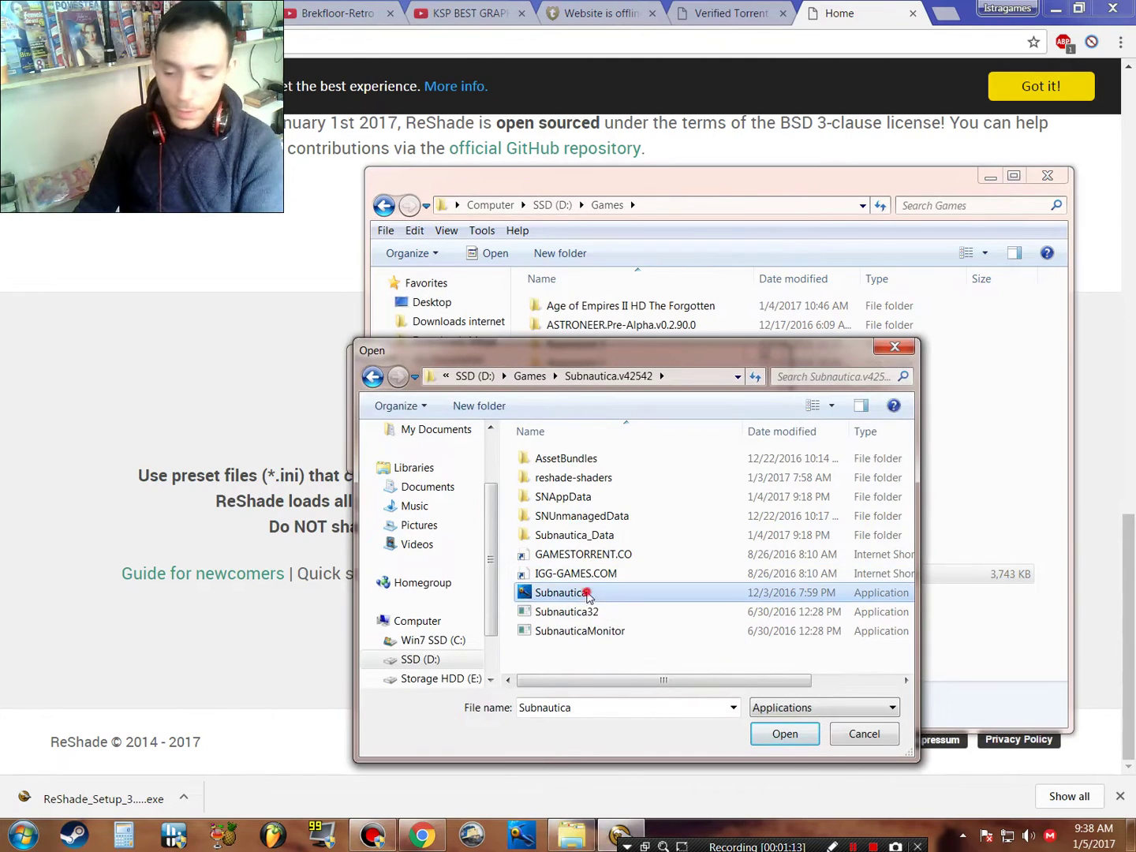
{"action": "left_click", "coordinate": [769, 735]}
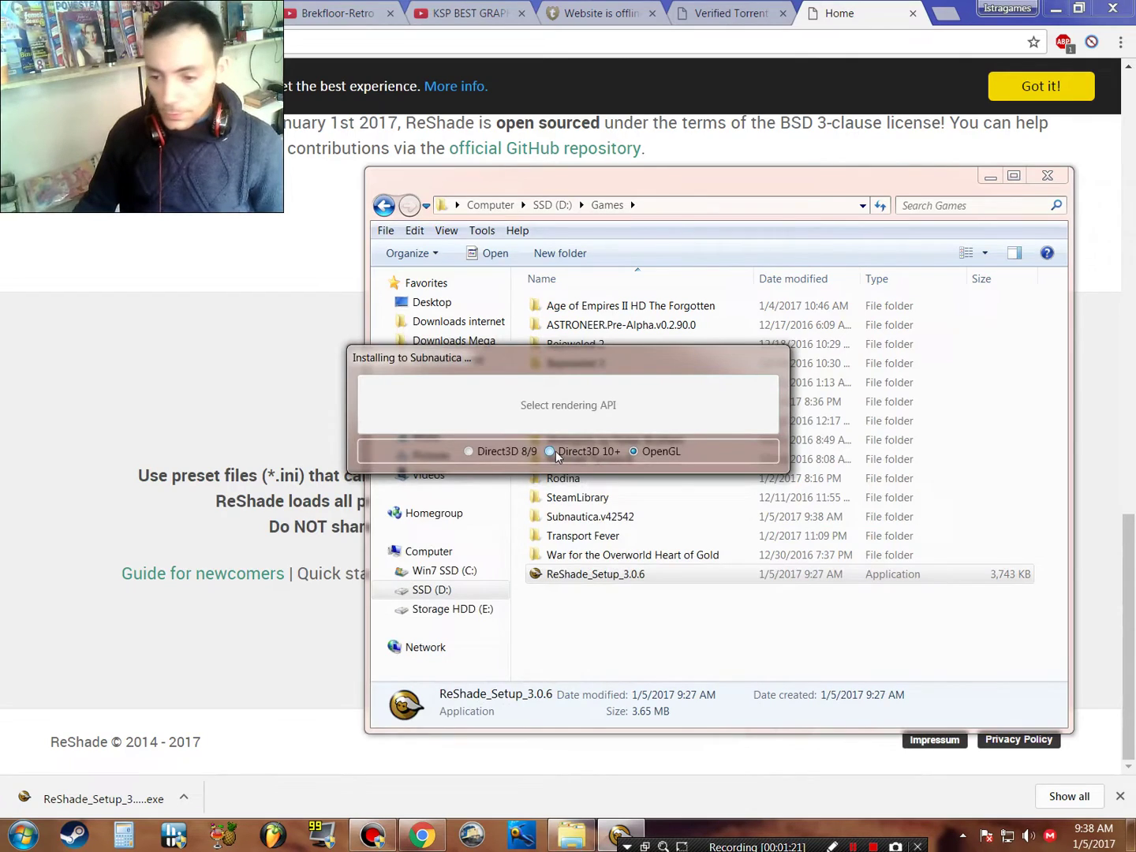
Step: Select Direct3D 10+ as the rendering API, overwrite the existing installation, and accept downloading the standard effects collection
{"action": "left_click", "coordinate": [555, 452]}
{"action": "left_click_drag", "start_coordinate": [599, 383], "coordinate": [849, 523]}
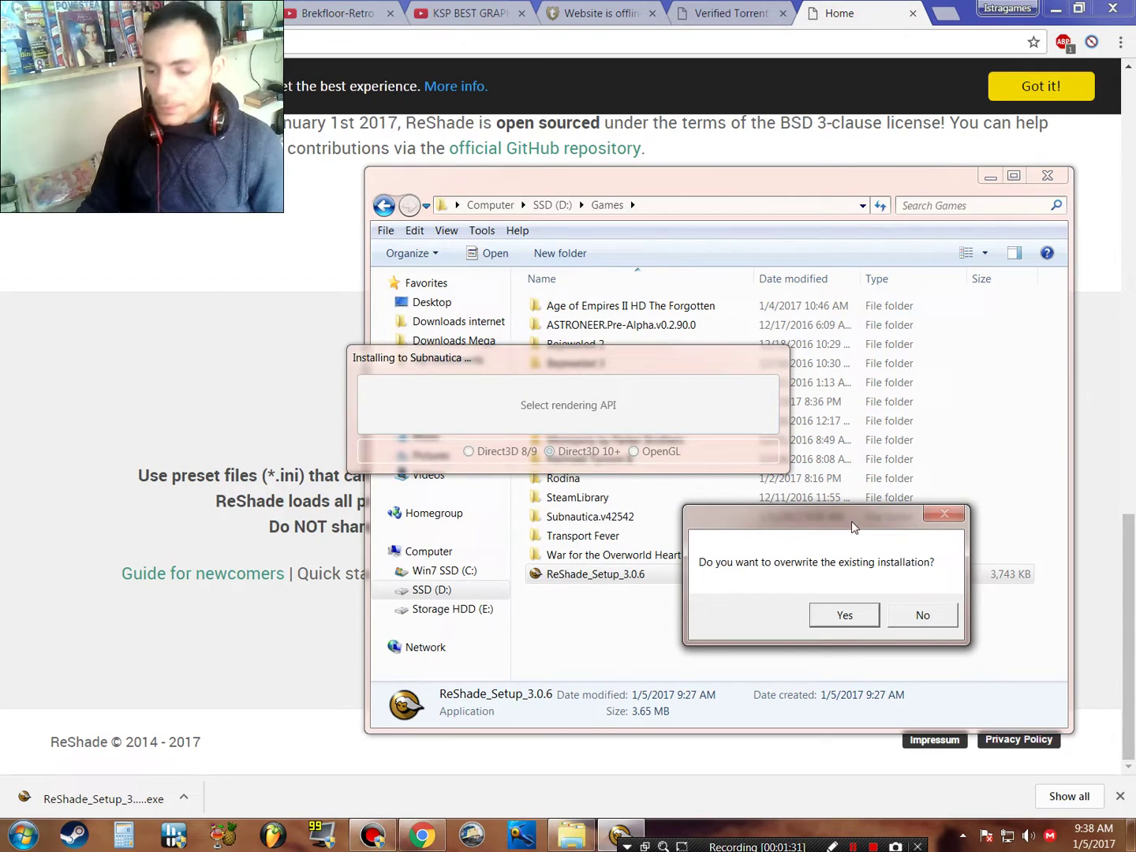
{"action": "left_click_drag", "start_coordinate": [852, 521], "coordinate": [681, 483]}
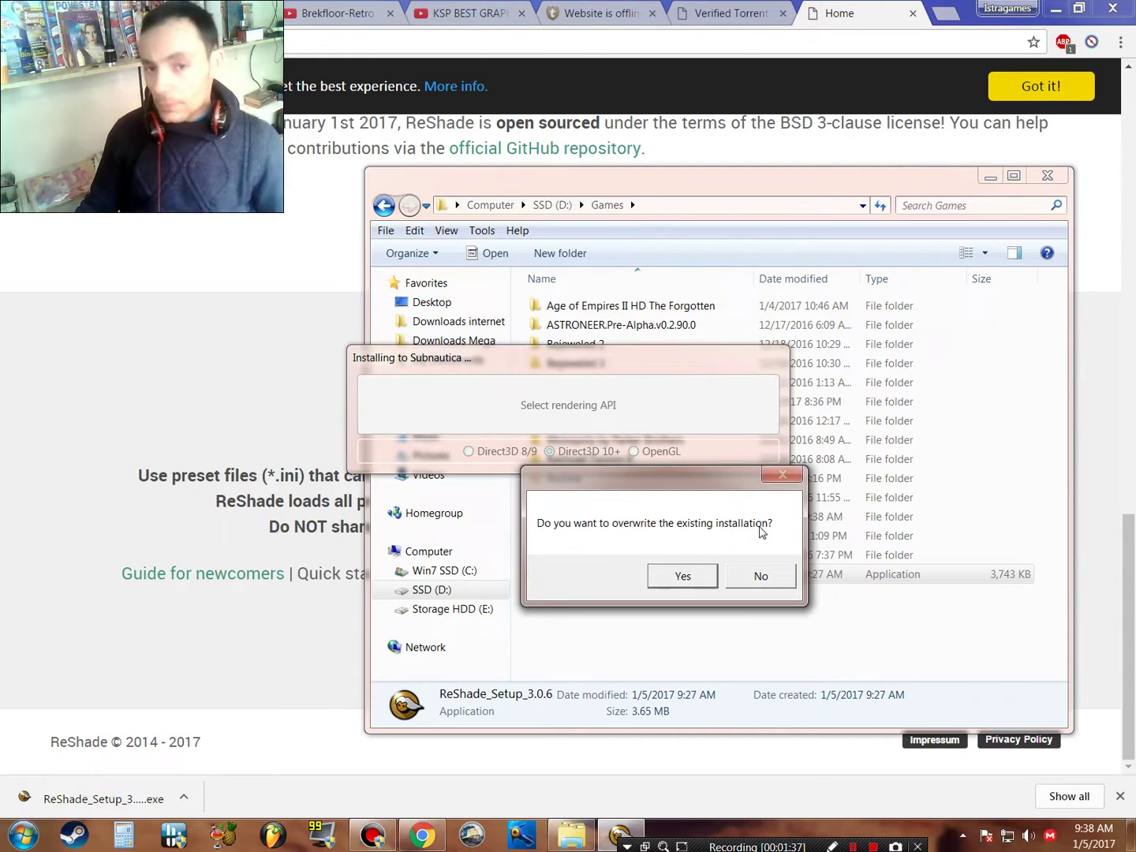
{"action": "left_click", "coordinate": [683, 577]}
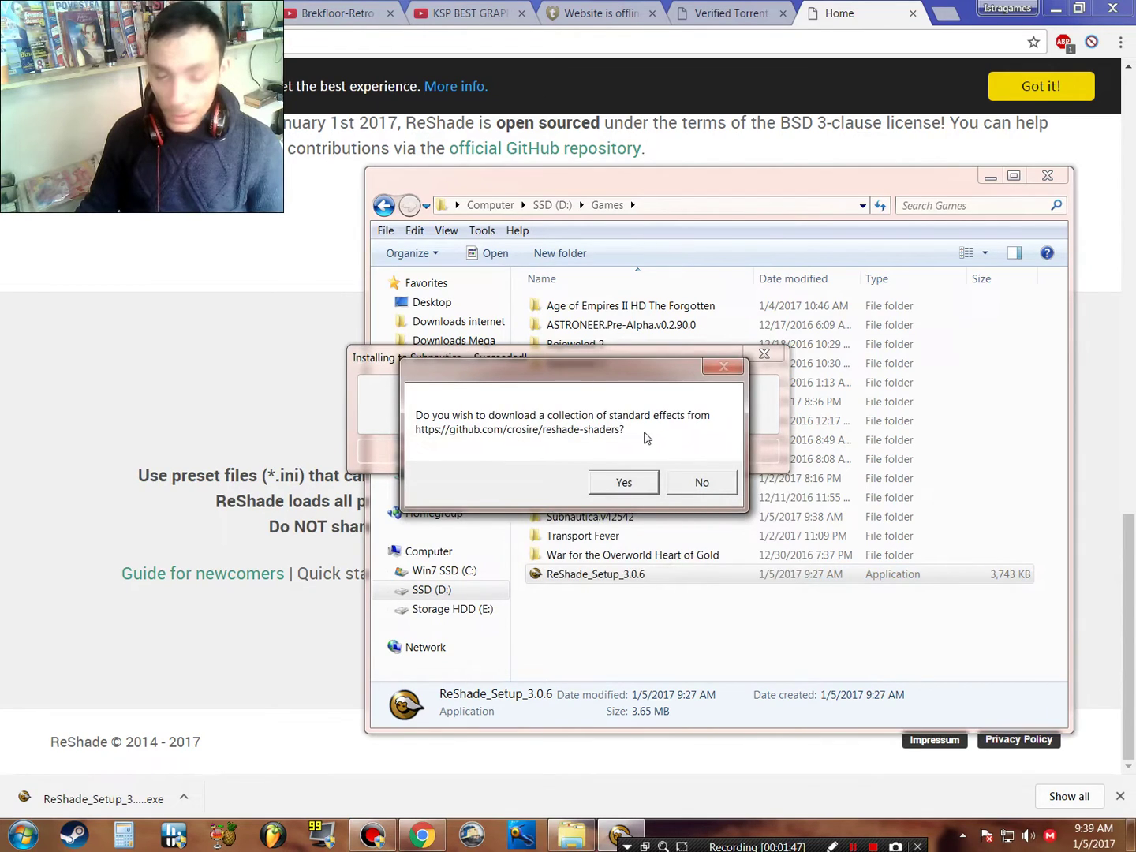
{"action": "left_click", "coordinate": [625, 482]}
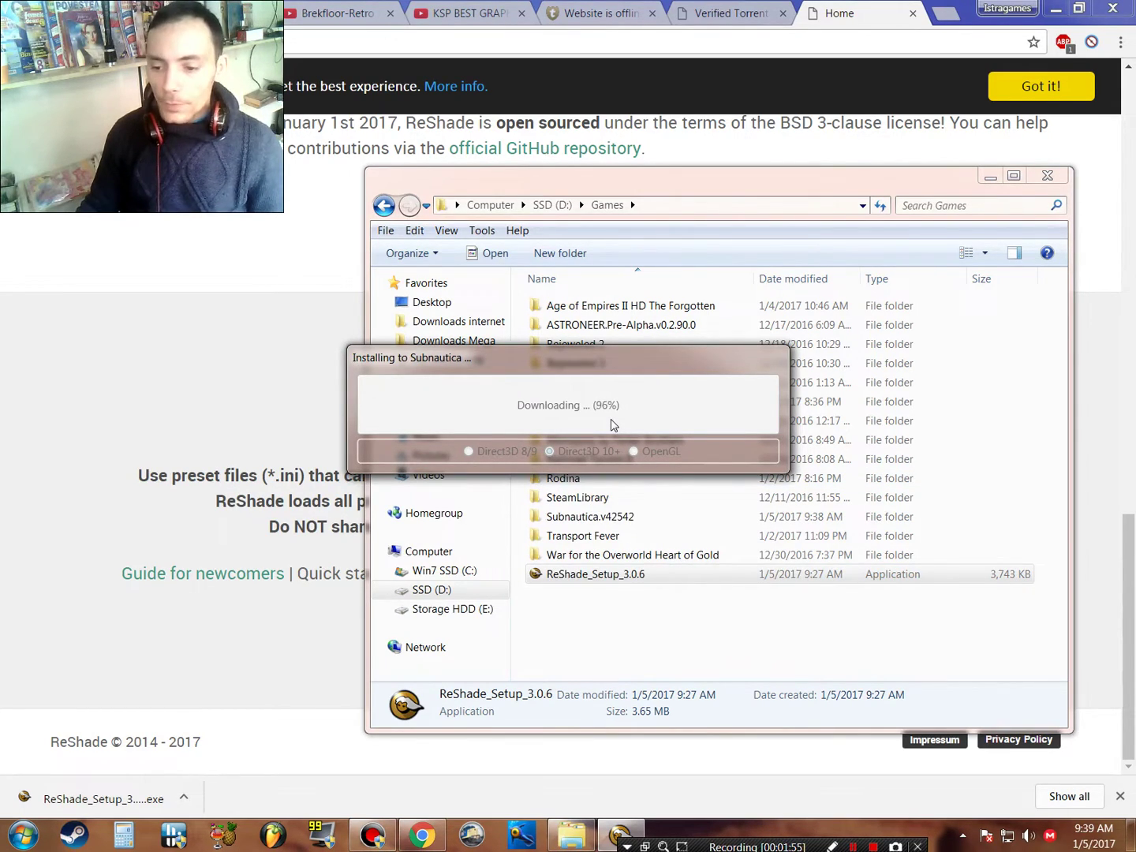
Step: Deselect all effect files in the list of effects to install
{"action": "scroll", "coordinate": [612, 423], "scroll_direction": "down", "scroll_amount": 7}
{"action": "scroll", "coordinate": [610, 450], "scroll_direction": "up", "scroll_amount": 1}
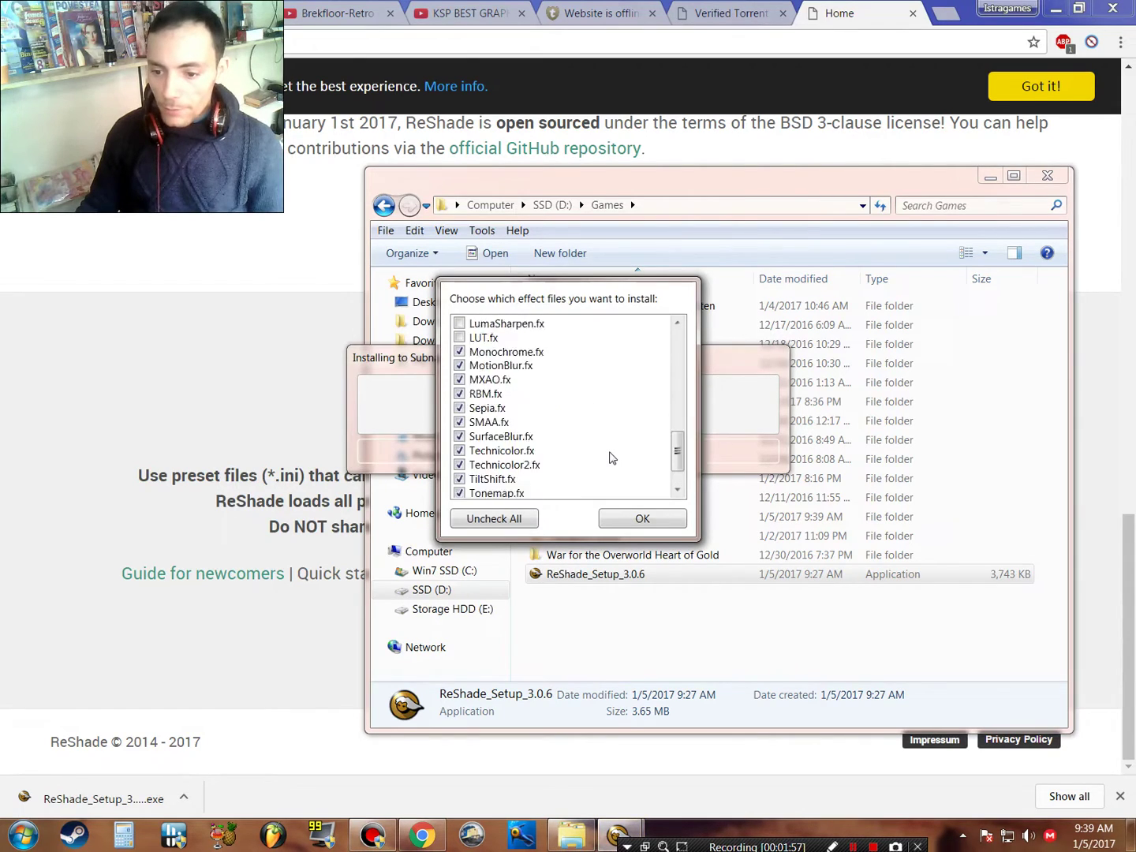
{"action": "scroll", "coordinate": [609, 458], "scroll_direction": "up", "scroll_amount": 8}
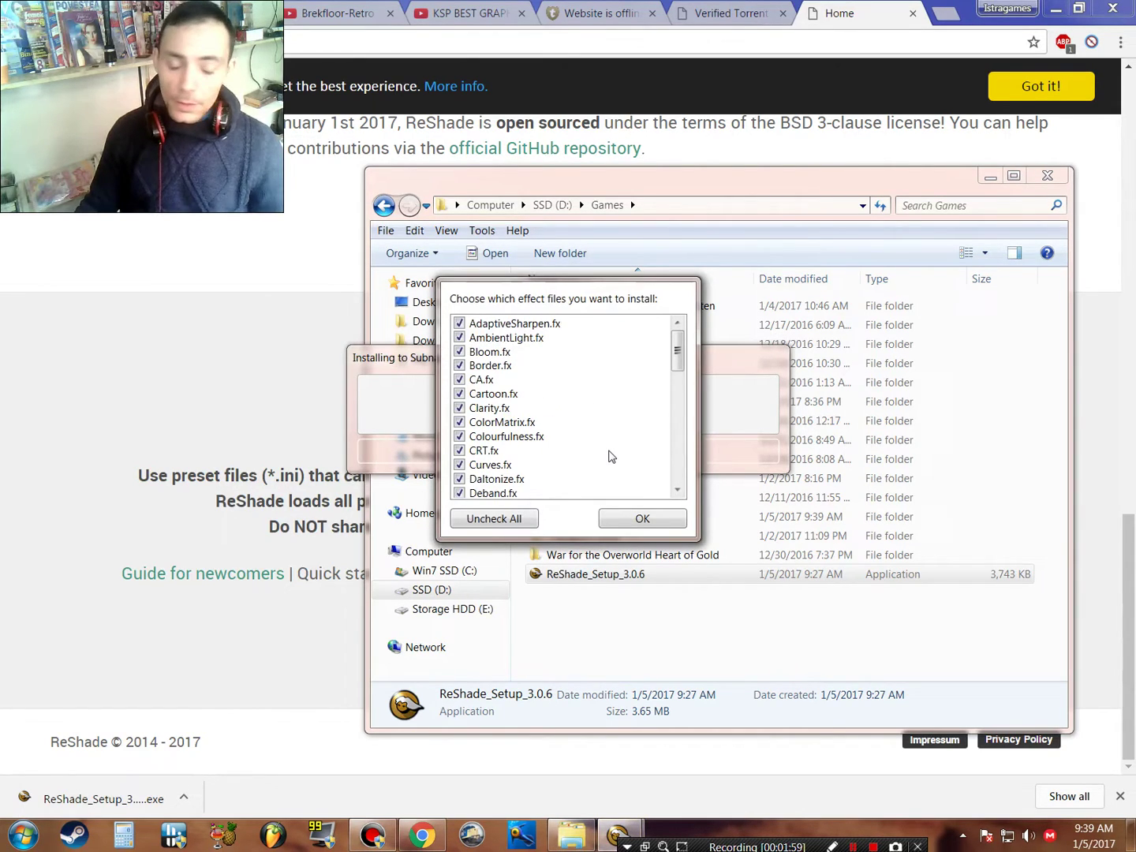
{"action": "scroll", "coordinate": [537, 488], "scroll_direction": "down", "scroll_amount": 1}
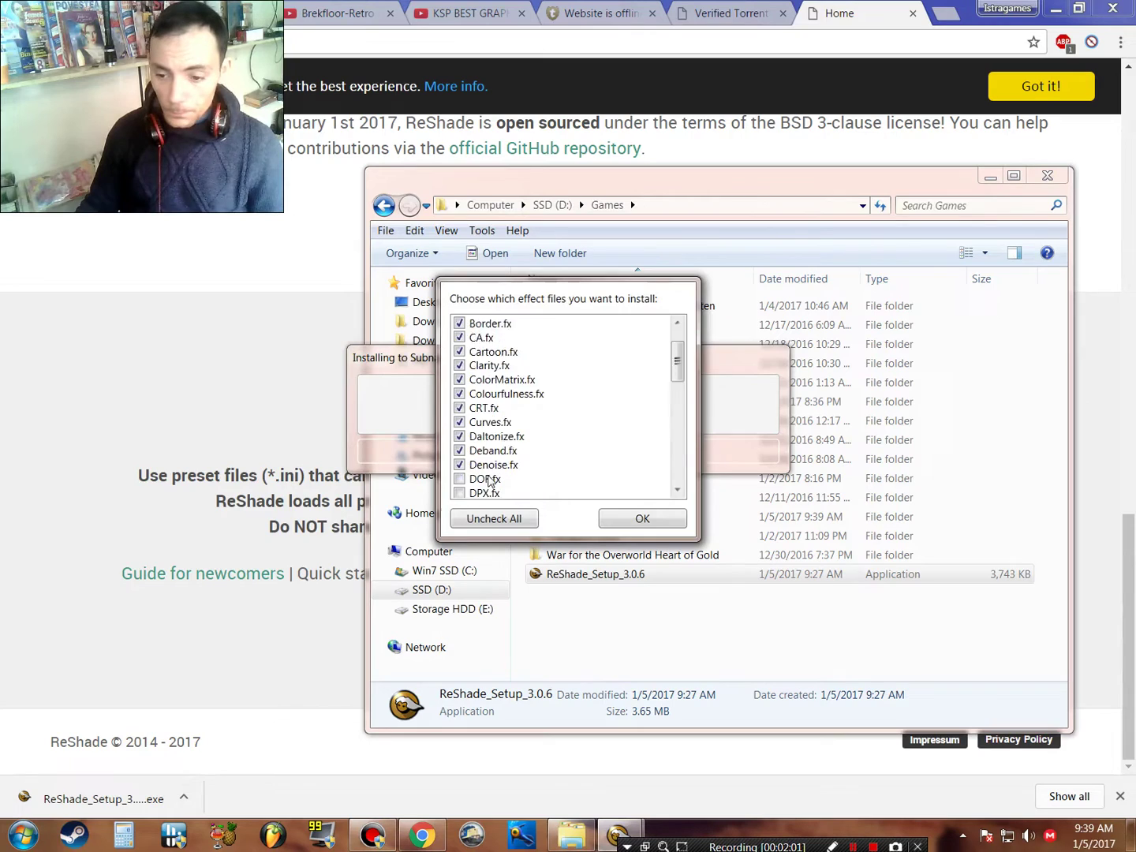
{"action": "scroll", "coordinate": [594, 501], "scroll_direction": "up", "scroll_amount": 1}
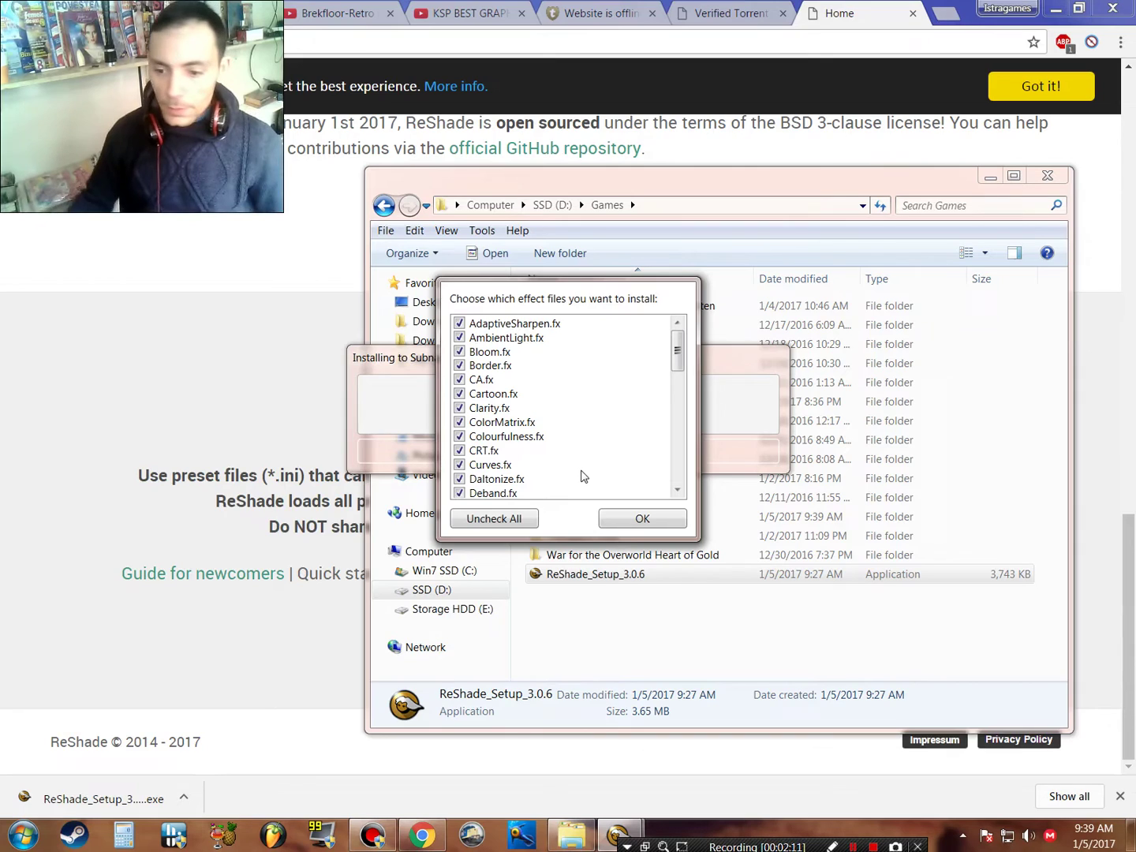
{"action": "scroll", "coordinate": [581, 473], "scroll_direction": "down", "scroll_amount": 9}
{"action": "scroll", "coordinate": [580, 471], "scroll_direction": "up", "scroll_amount": 9}
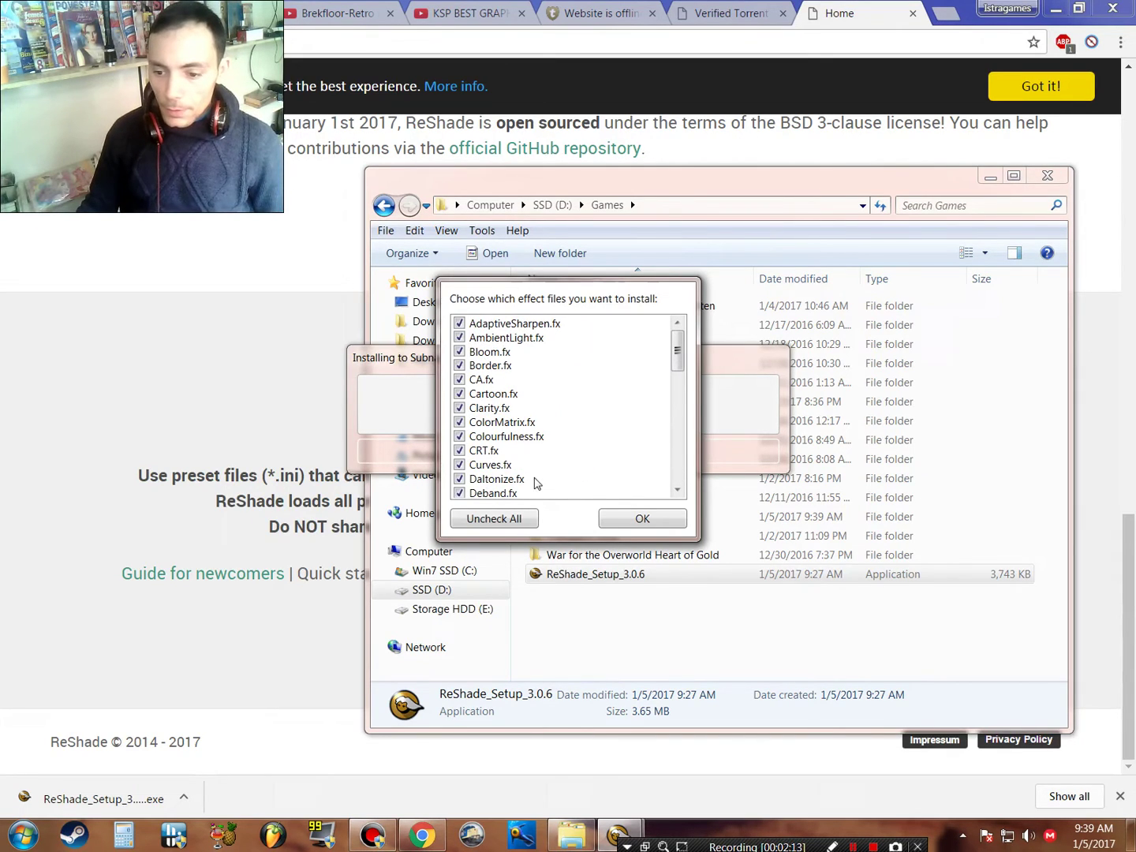
{"action": "left_click", "coordinate": [502, 520]}
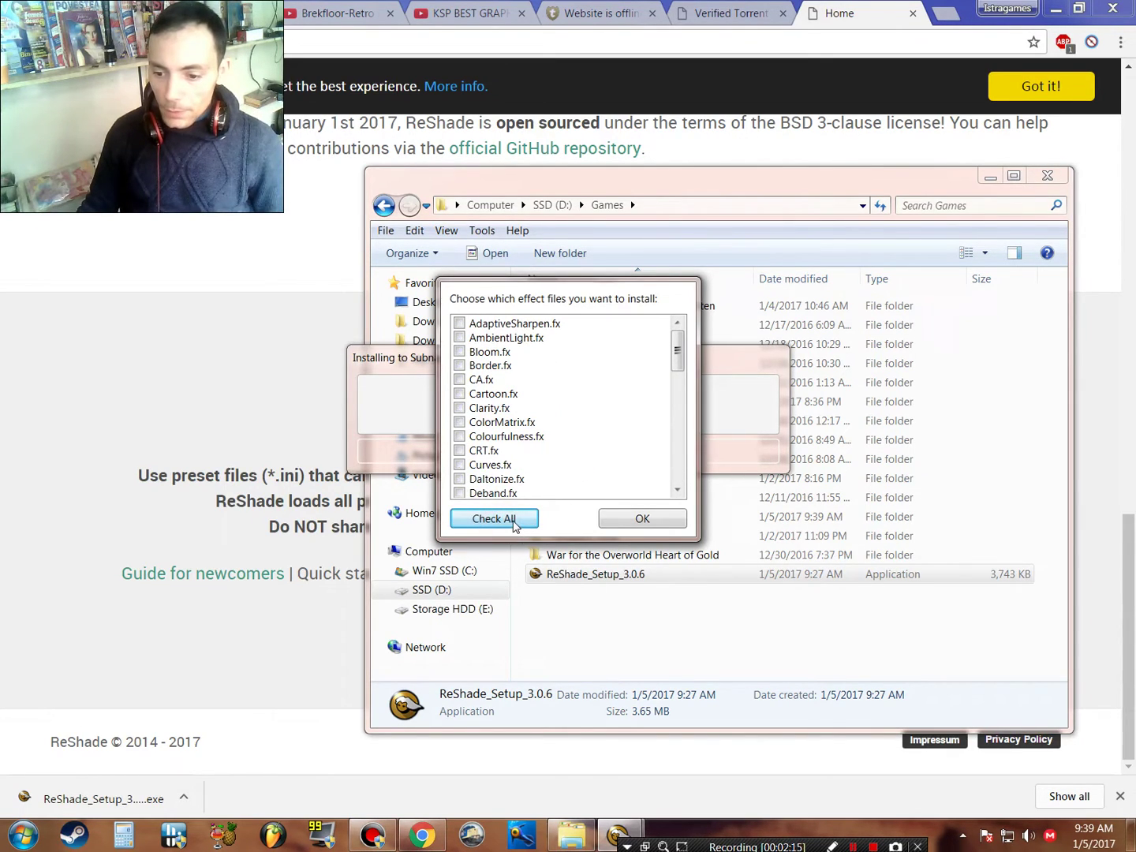
Step: Select AdaptiveSharpen.fx, AmbientLight.fx, Clarity.fx and Colourfulness.fx as the effect files to install
{"action": "left_click", "coordinate": [460, 327]}
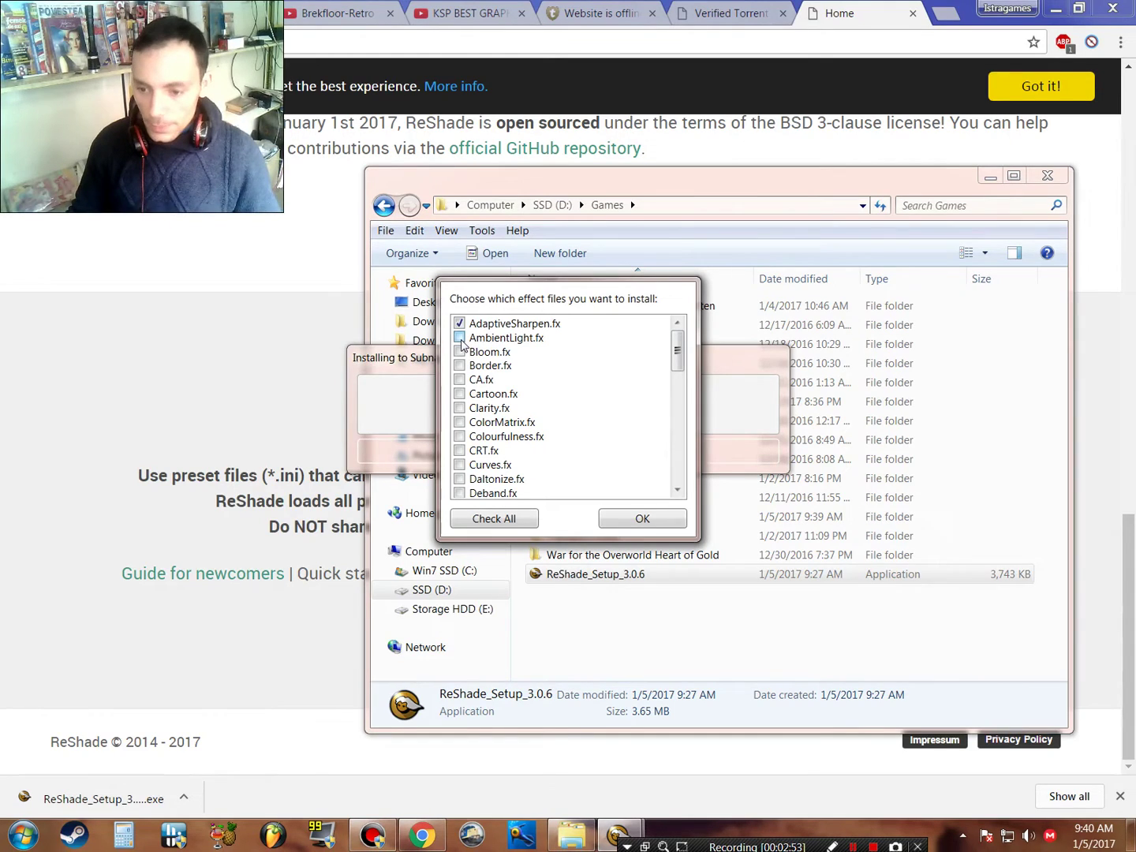
{"action": "left_click", "coordinate": [460, 338]}
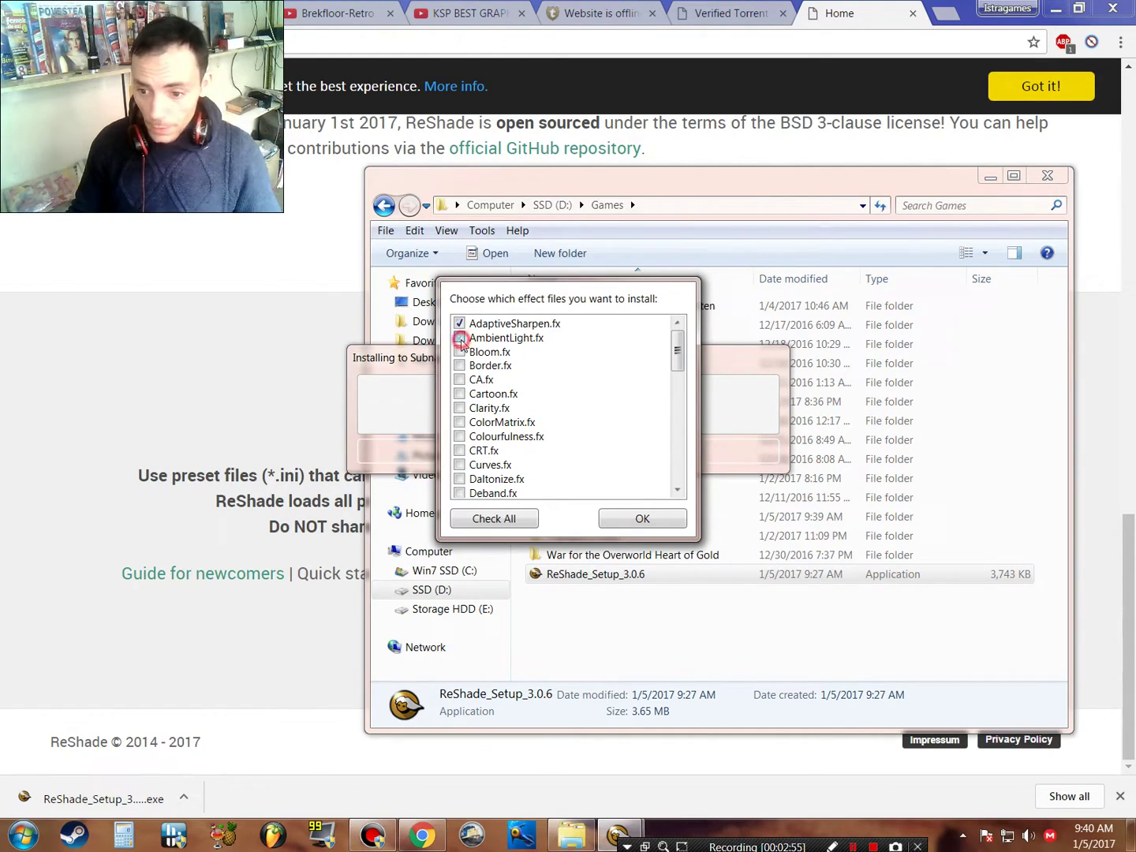
{"action": "left_click", "coordinate": [460, 409]}
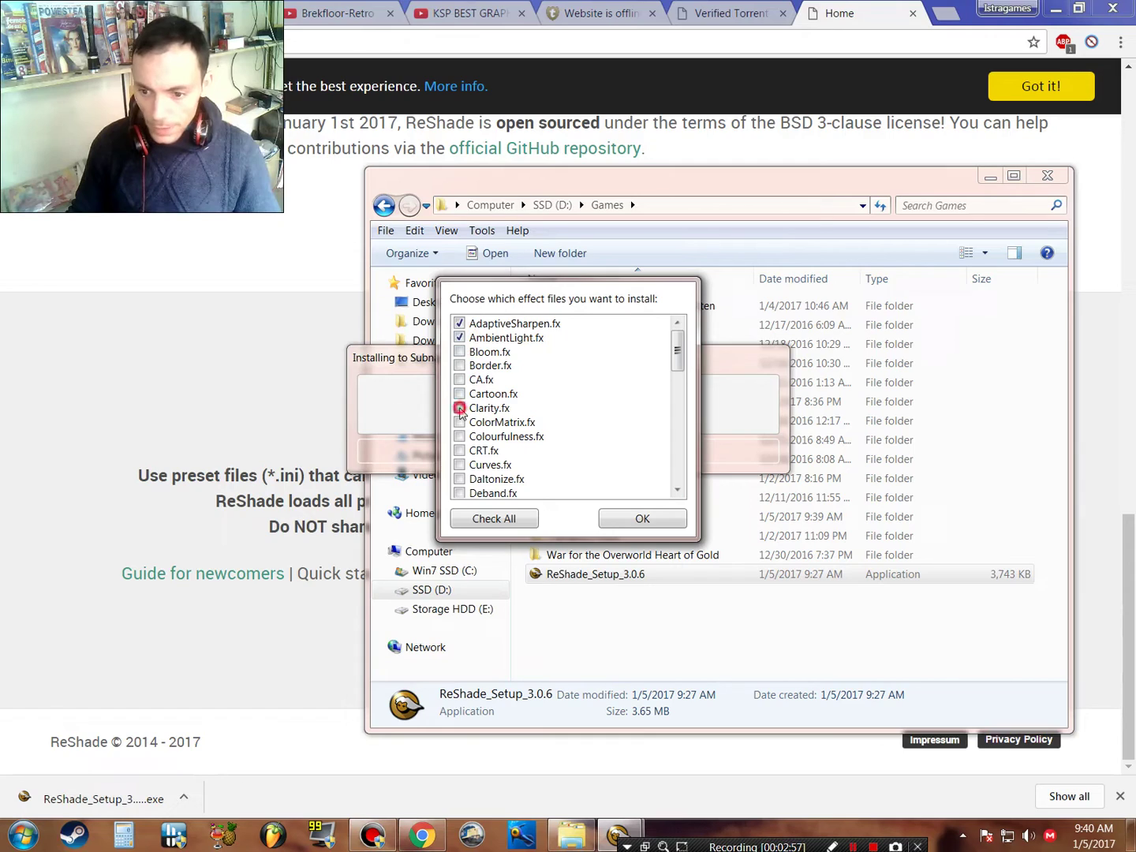
{"action": "left_click", "coordinate": [460, 437]}
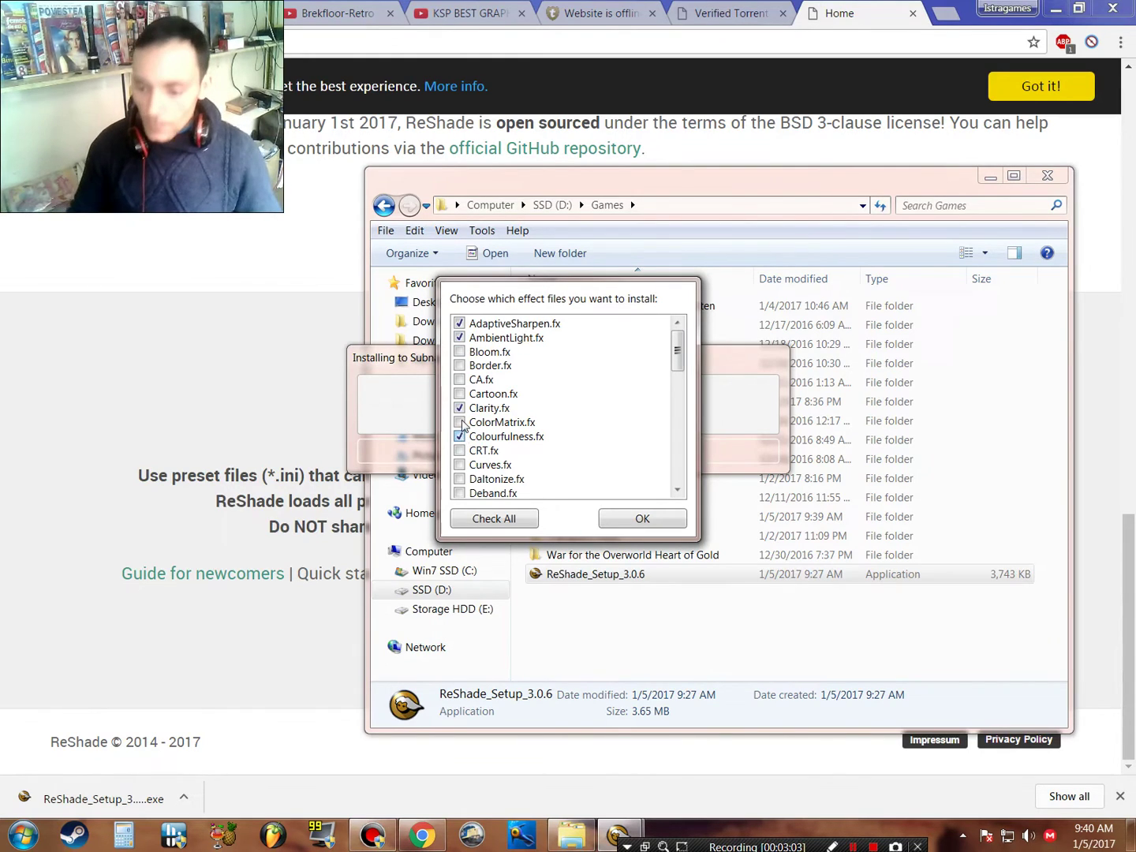
Step: Look through the rest of the available effect files for others worth installing
{"action": "scroll", "coordinate": [560, 437], "scroll_direction": "down", "scroll_amount": 1}
{"action": "scroll", "coordinate": [560, 437], "scroll_direction": "up", "scroll_amount": 1}
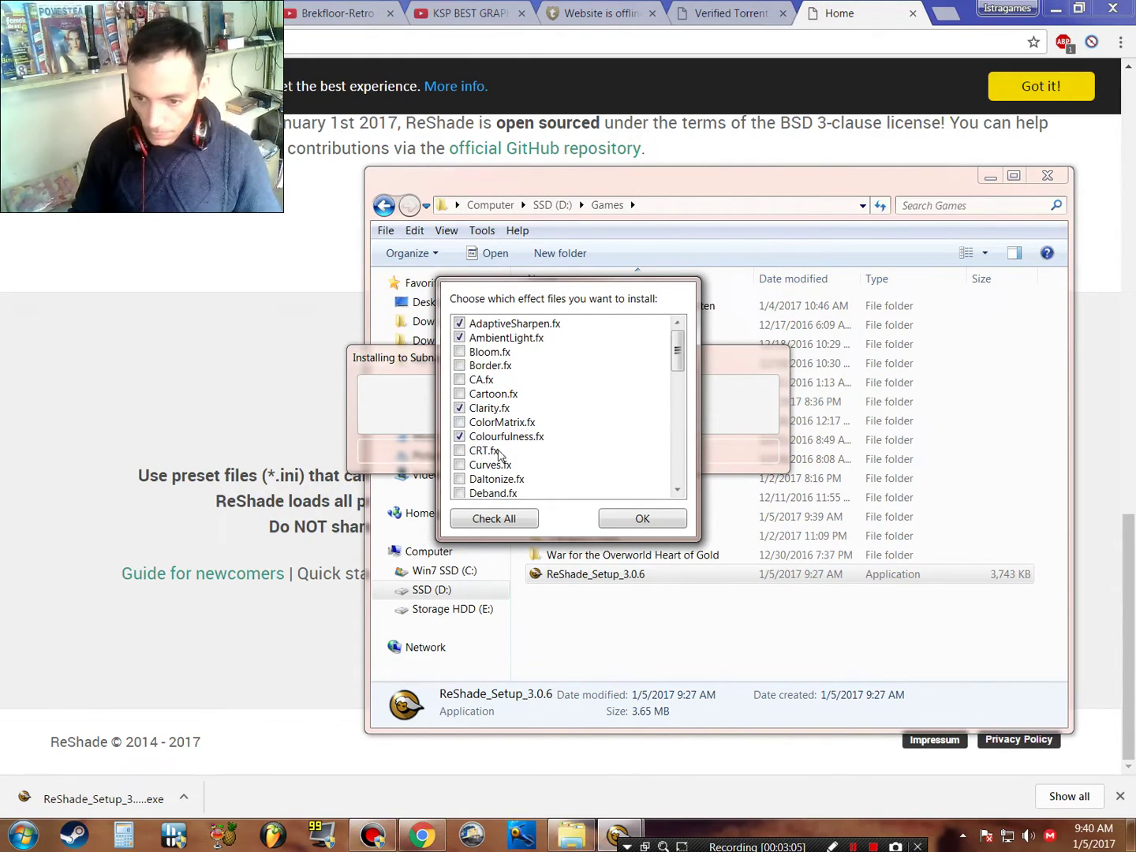
{"action": "scroll", "coordinate": [500, 465], "scroll_direction": "down", "scroll_amount": 1}
{"action": "scroll", "coordinate": [501, 466], "scroll_direction": "down", "scroll_amount": 1}
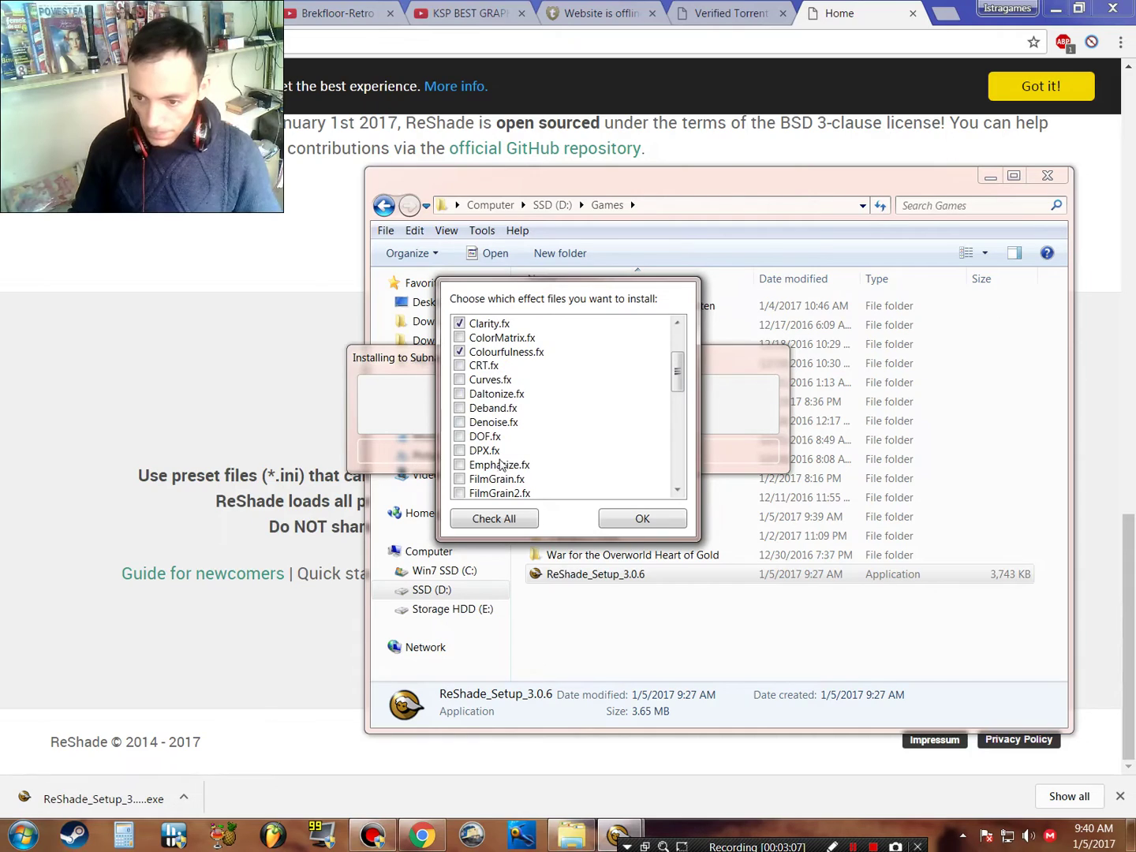
{"action": "scroll", "coordinate": [560, 474], "scroll_direction": "down", "scroll_amount": 2}
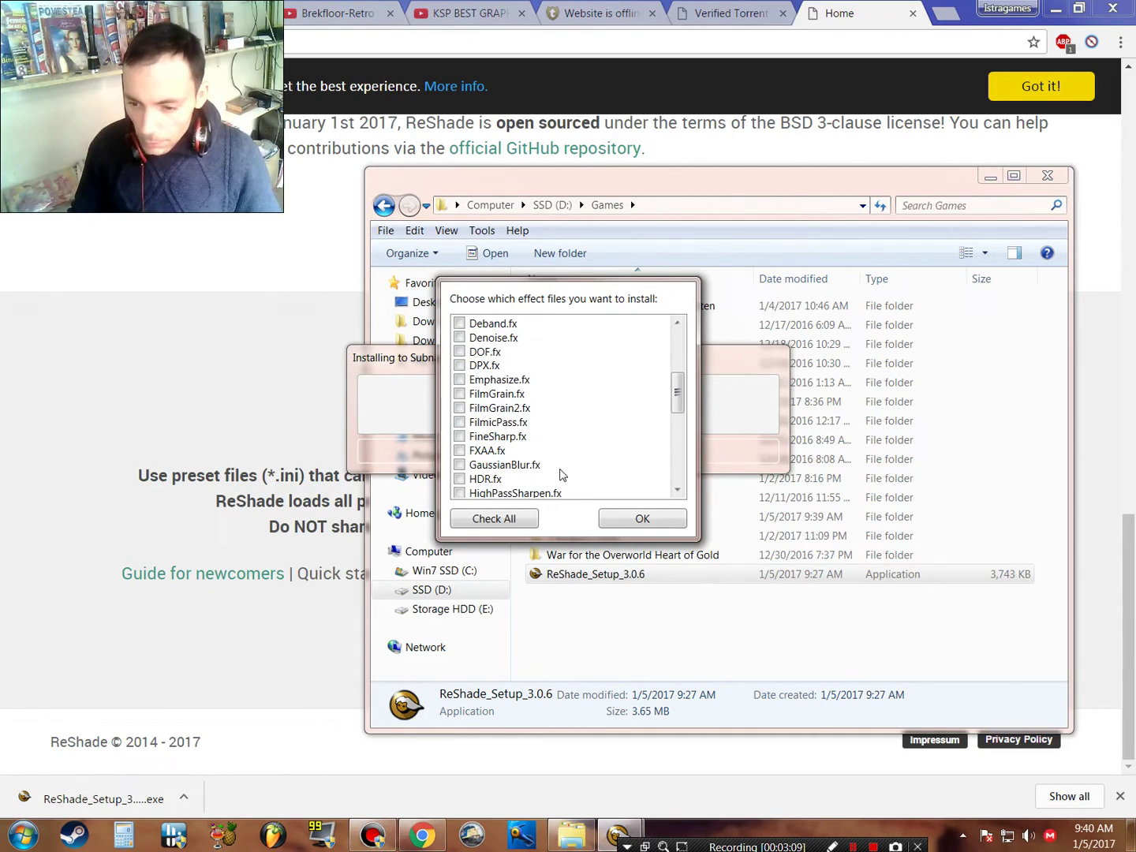
{"action": "scroll", "coordinate": [561, 474], "scroll_direction": "down", "scroll_amount": 1}
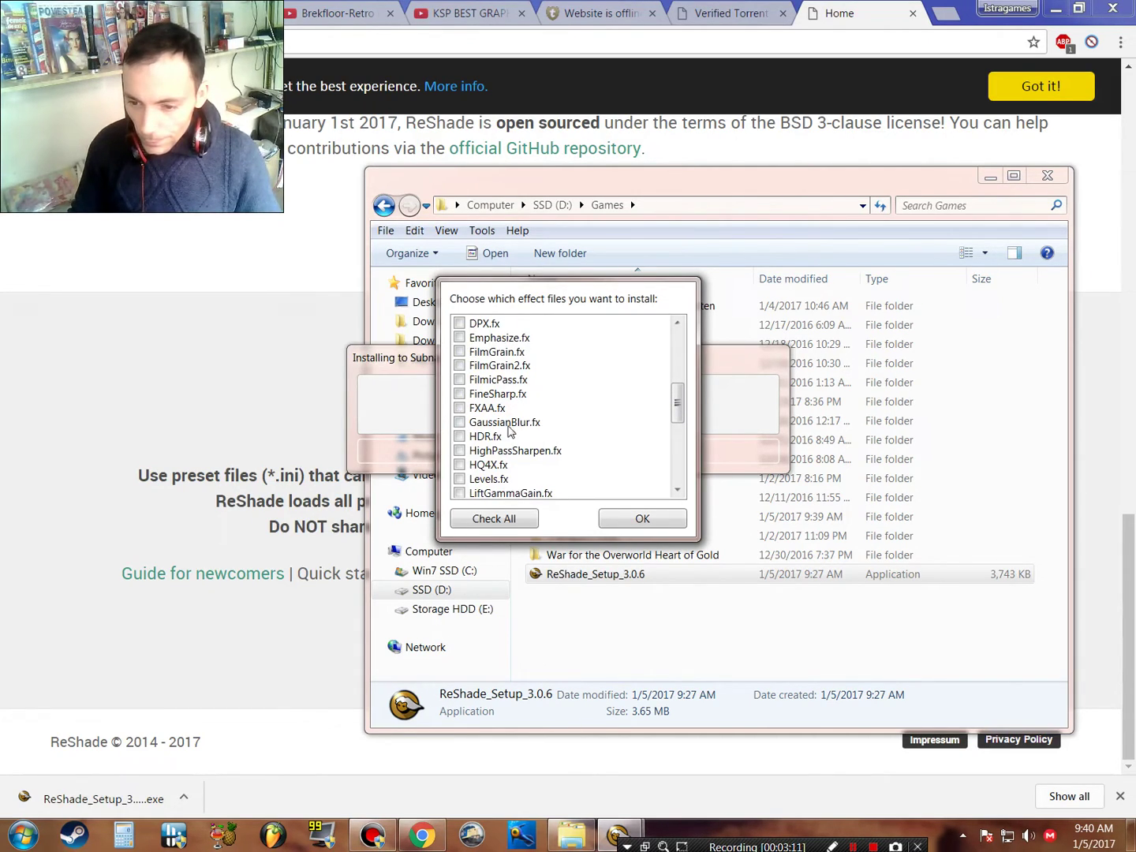
{"action": "scroll", "coordinate": [554, 438], "scroll_direction": "up", "scroll_amount": 5}
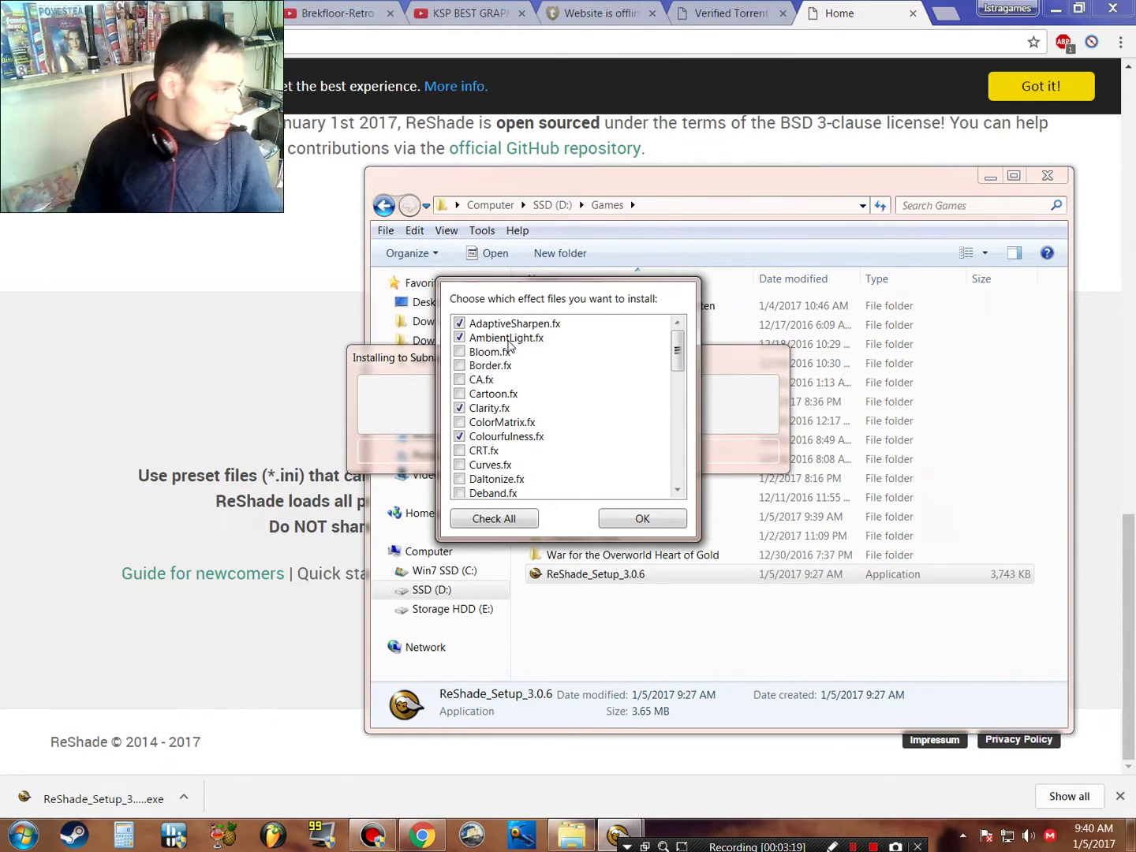
{"action": "scroll", "coordinate": [514, 385], "scroll_direction": "down", "scroll_amount": 4}
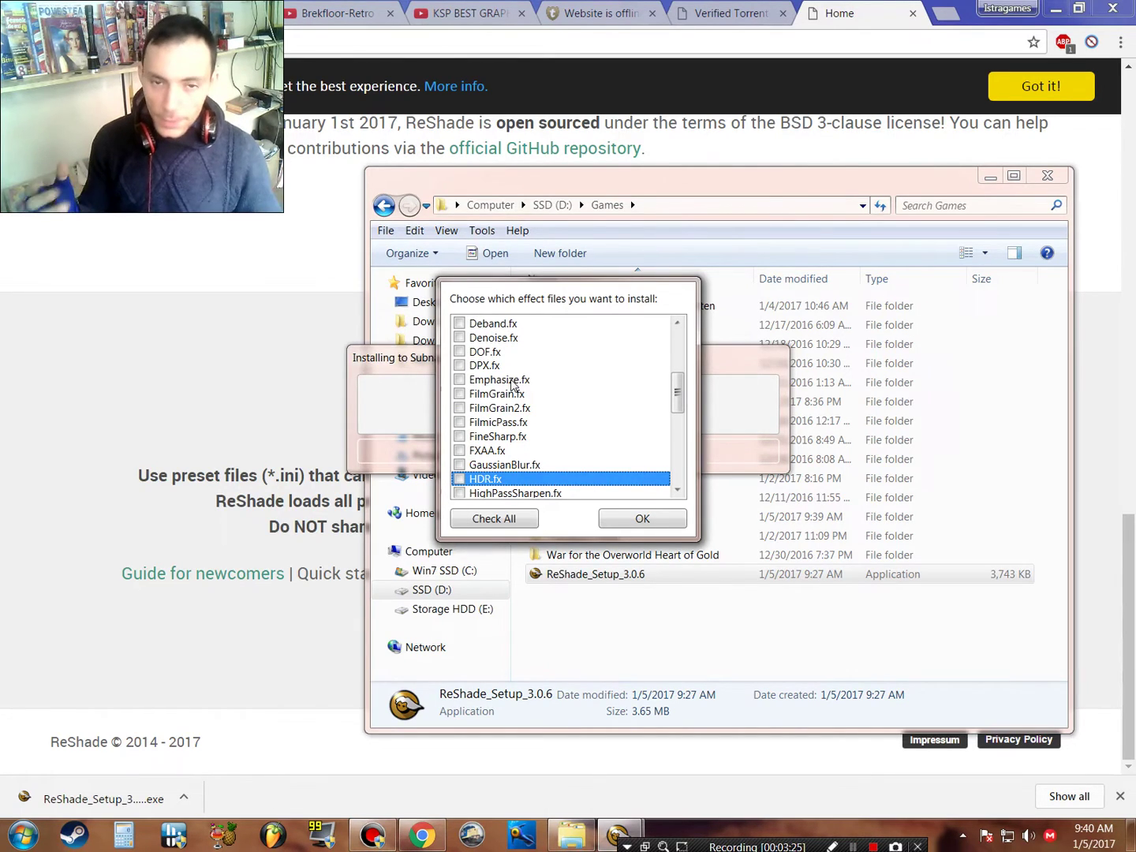
{"action": "scroll", "coordinate": [511, 384], "scroll_direction": "up", "scroll_amount": 4}
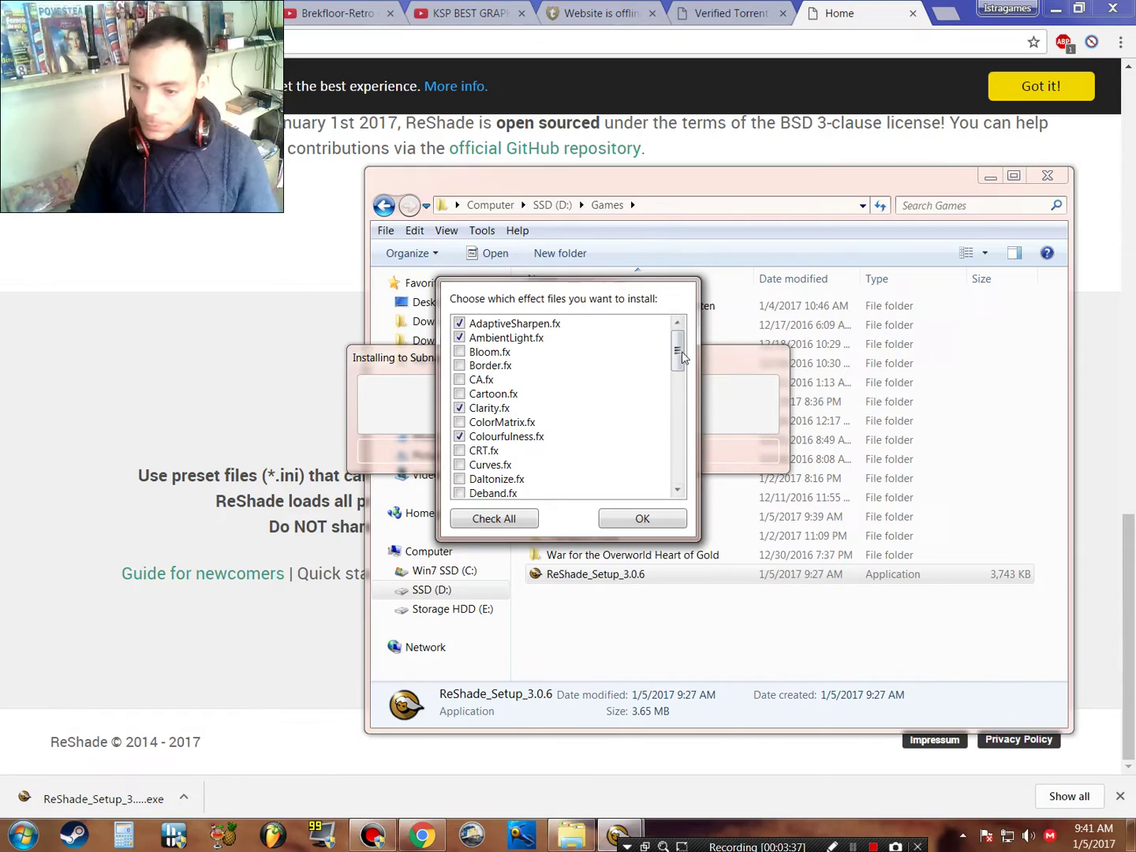
Step: Add SMAA.fx to the selected effect files and complete the ReShade installation, closing the installer
{"action": "left_click_drag", "start_coordinate": [678, 358], "coordinate": [685, 466]}
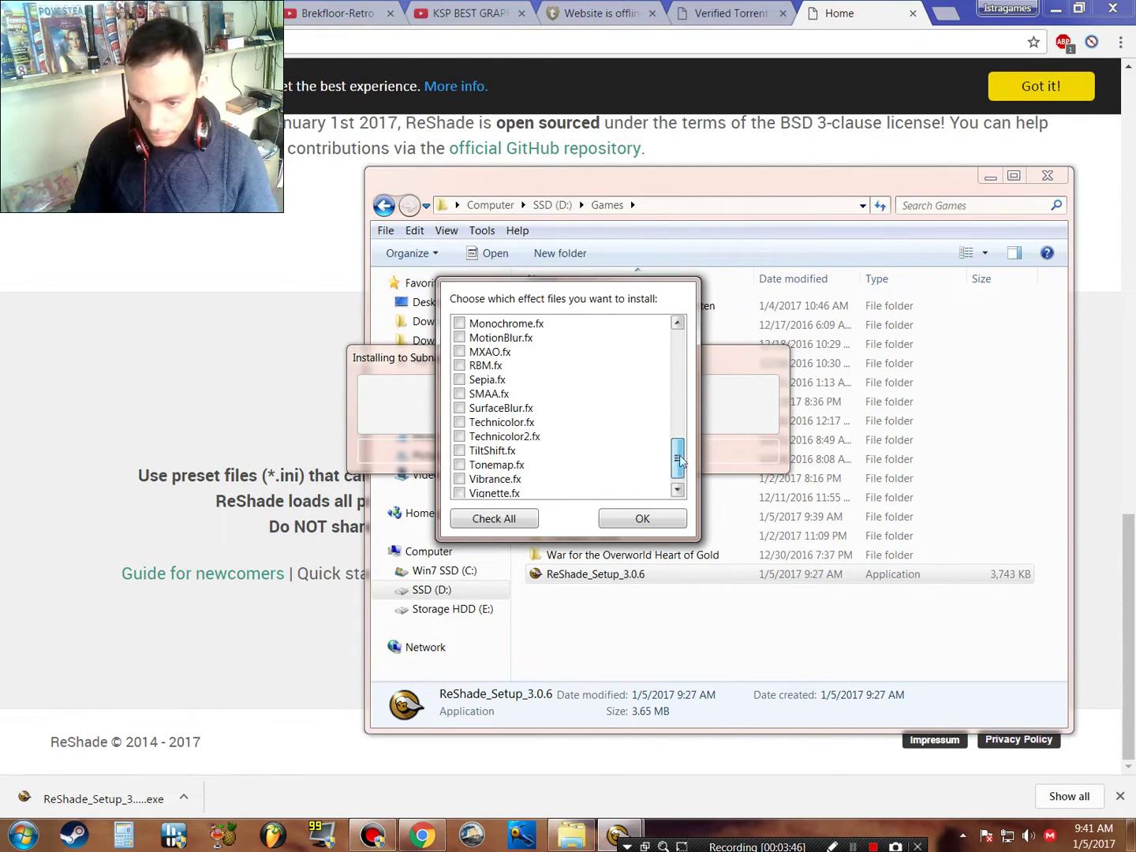
{"action": "left_click", "coordinate": [459, 395]}
{"action": "mouse_move", "coordinate": [683, 463]}
{"action": "left_mouse_down"}
{"action": "mouse_move", "coordinate": [685, 429]}
{"action": "mouse_move", "coordinate": [676, 450]}
{"action": "left_mouse_up"}
{"action": "left_click", "coordinate": [460, 422]}
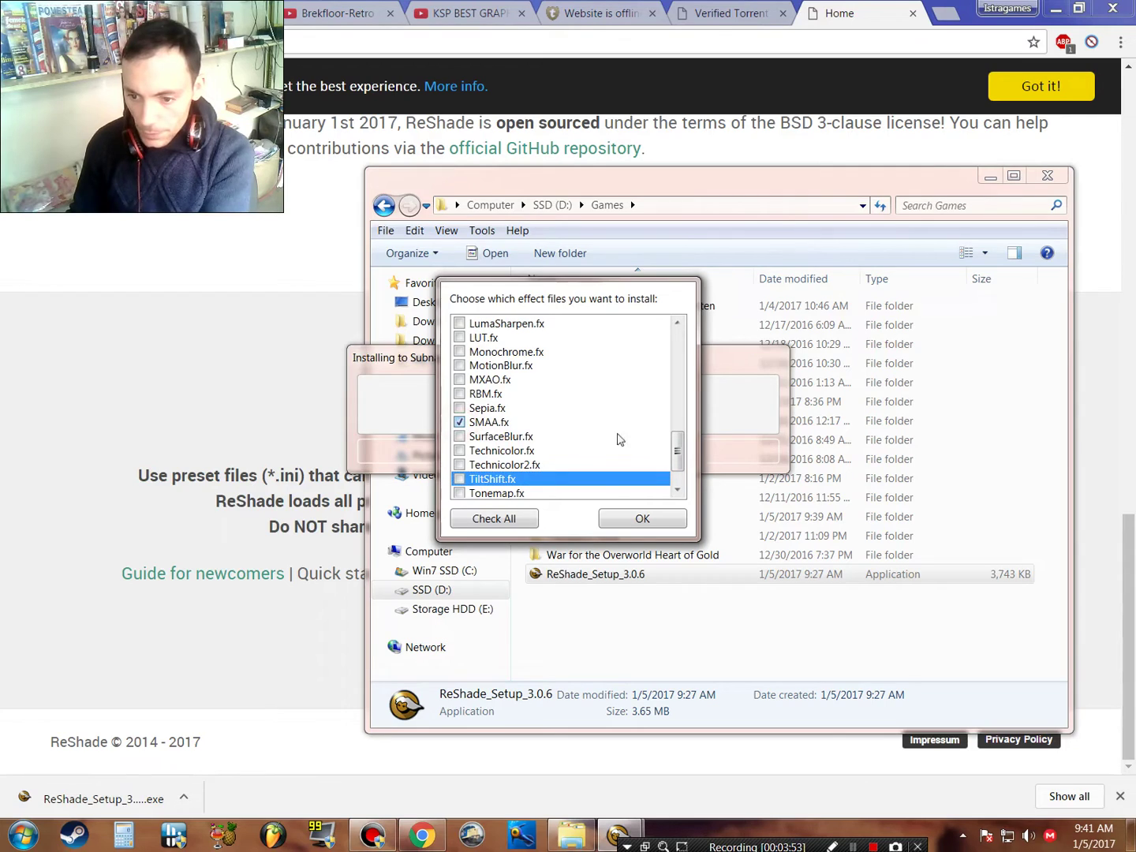
{"action": "left_click", "coordinate": [612, 524]}
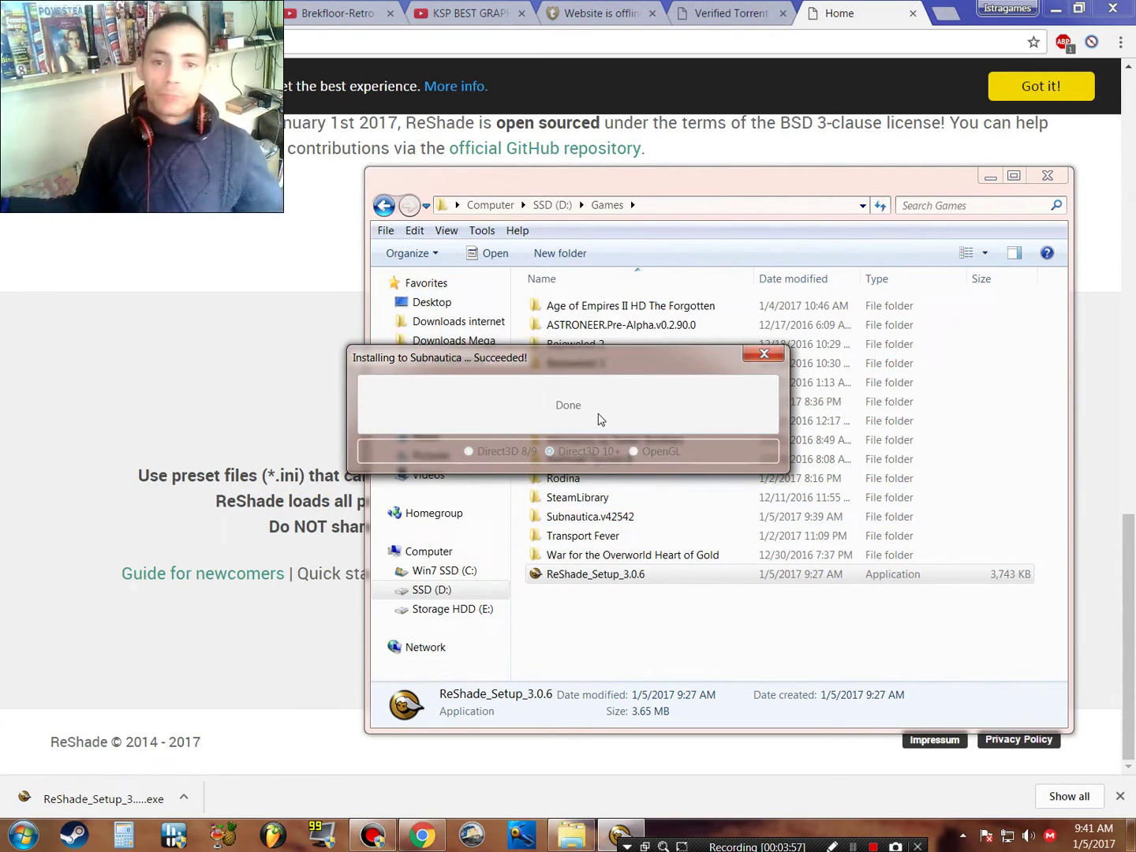
{"action": "left_click", "coordinate": [762, 352]}
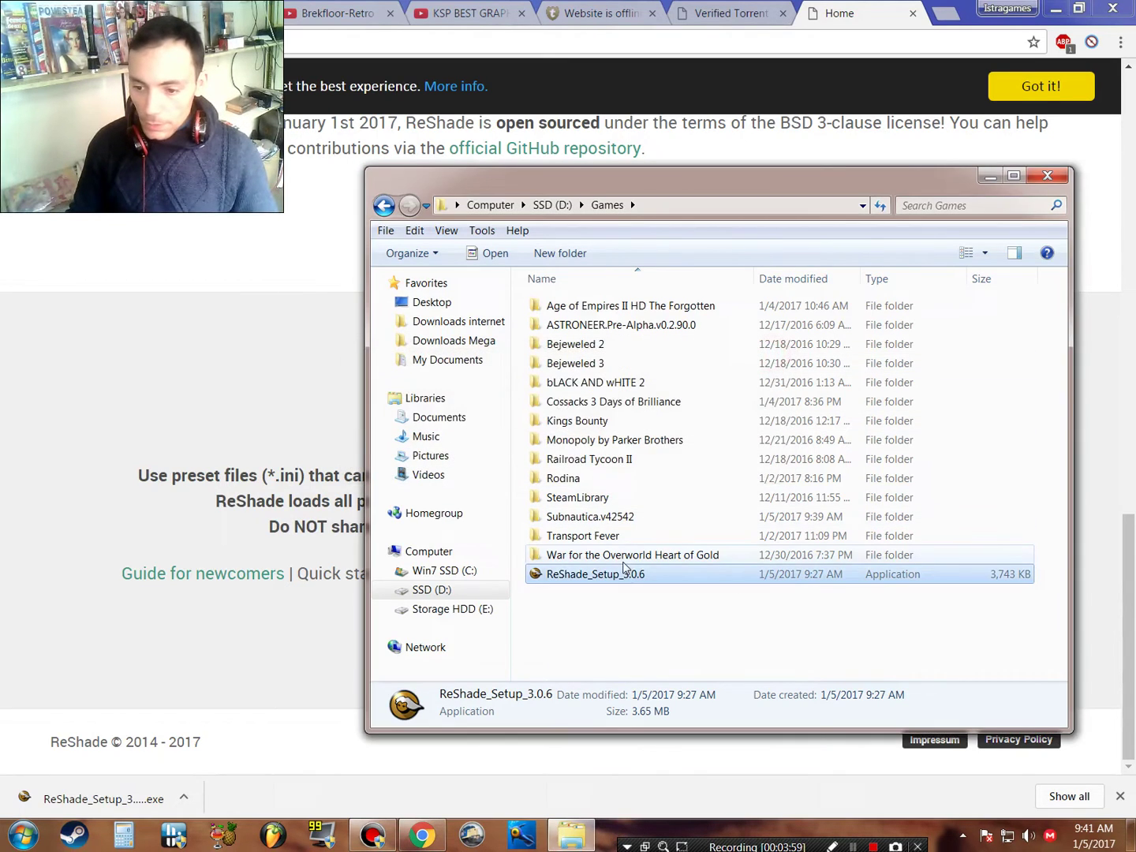
Step: Open the Subnautica.v42542 folder and examine the files it contains
{"action": "left_click", "coordinate": [599, 518]}
{"action": "double_click", "coordinate": [598, 518]}
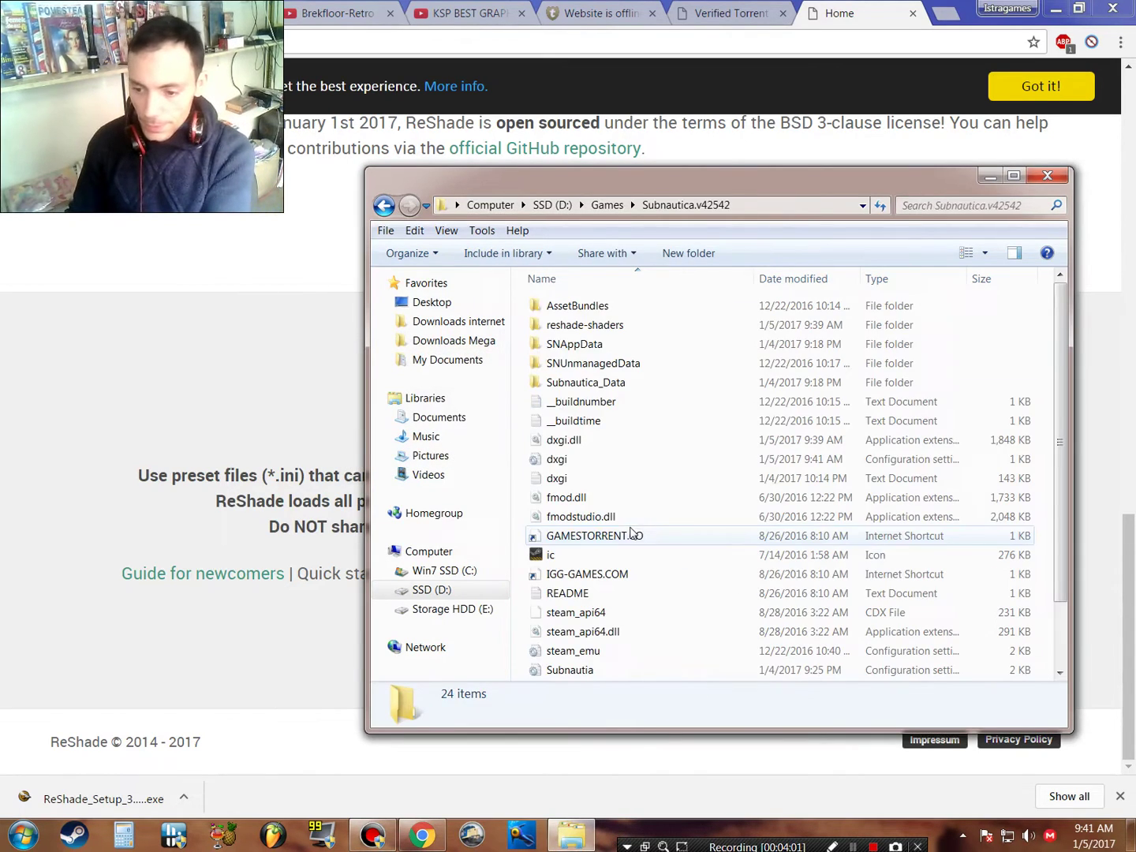
{"action": "scroll", "coordinate": [650, 572], "scroll_direction": "down", "scroll_amount": 2}
{"action": "scroll", "coordinate": [653, 566], "scroll_direction": "up", "scroll_amount": 2}
{"action": "scroll", "coordinate": [654, 565], "scroll_direction": "down", "scroll_amount": 2}
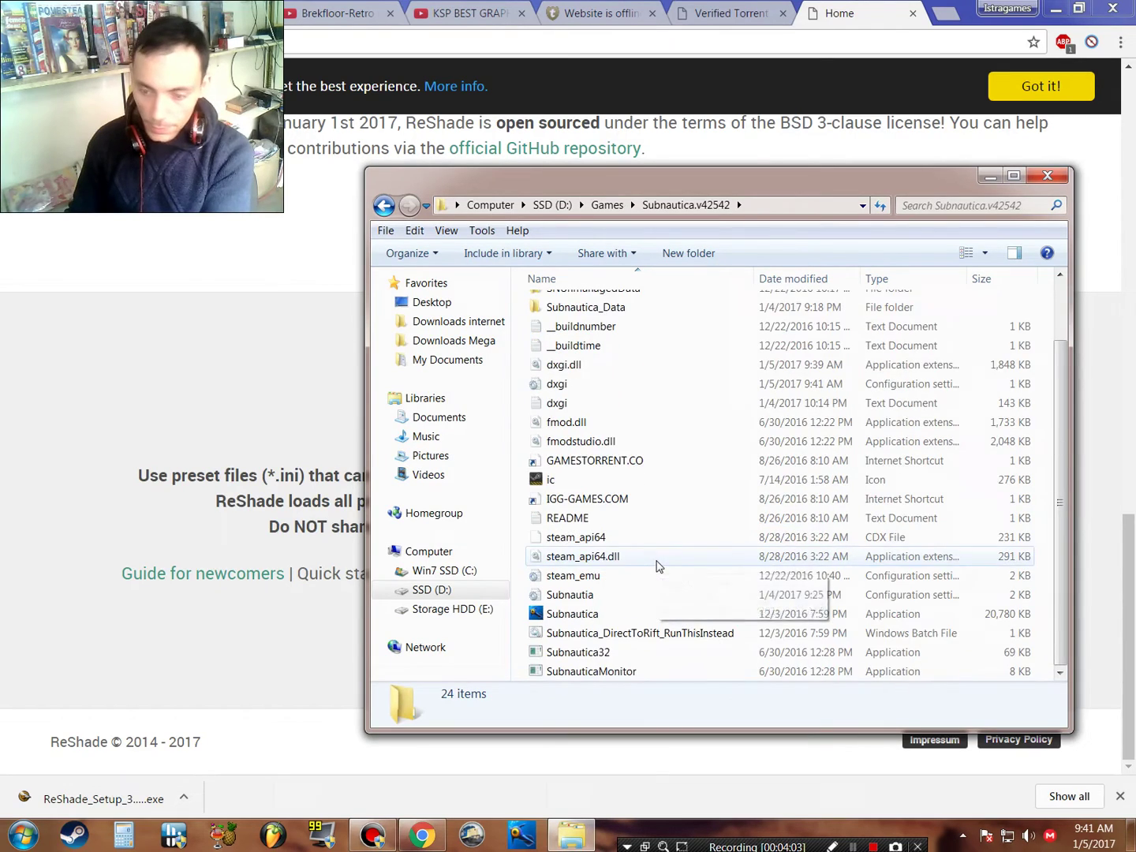
{"action": "scroll", "coordinate": [655, 565], "scroll_direction": "up", "scroll_amount": 2}
{"action": "scroll", "coordinate": [656, 564], "scroll_direction": "down", "scroll_amount": 2}
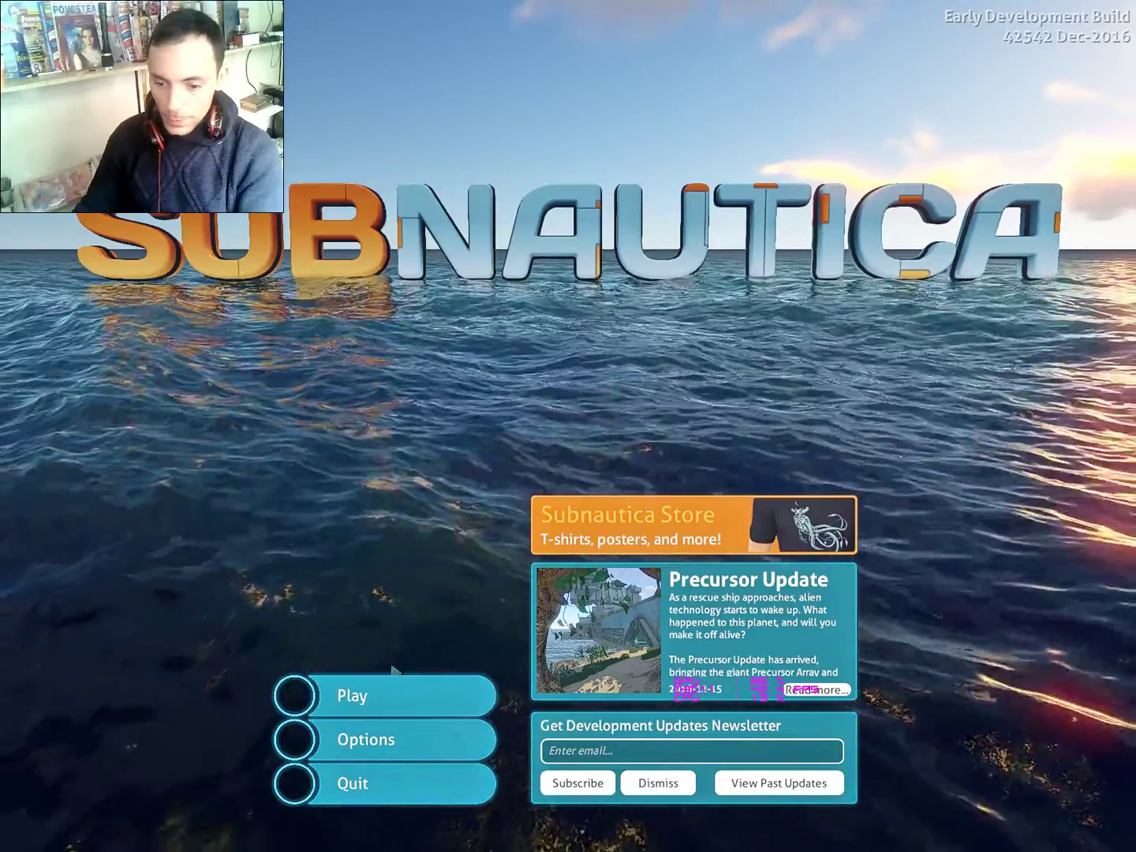
Step: Load the Survival saved game of 4 January 2017 in Subnautica and move underwater
{"action": "left_click", "coordinate": [393, 699]}
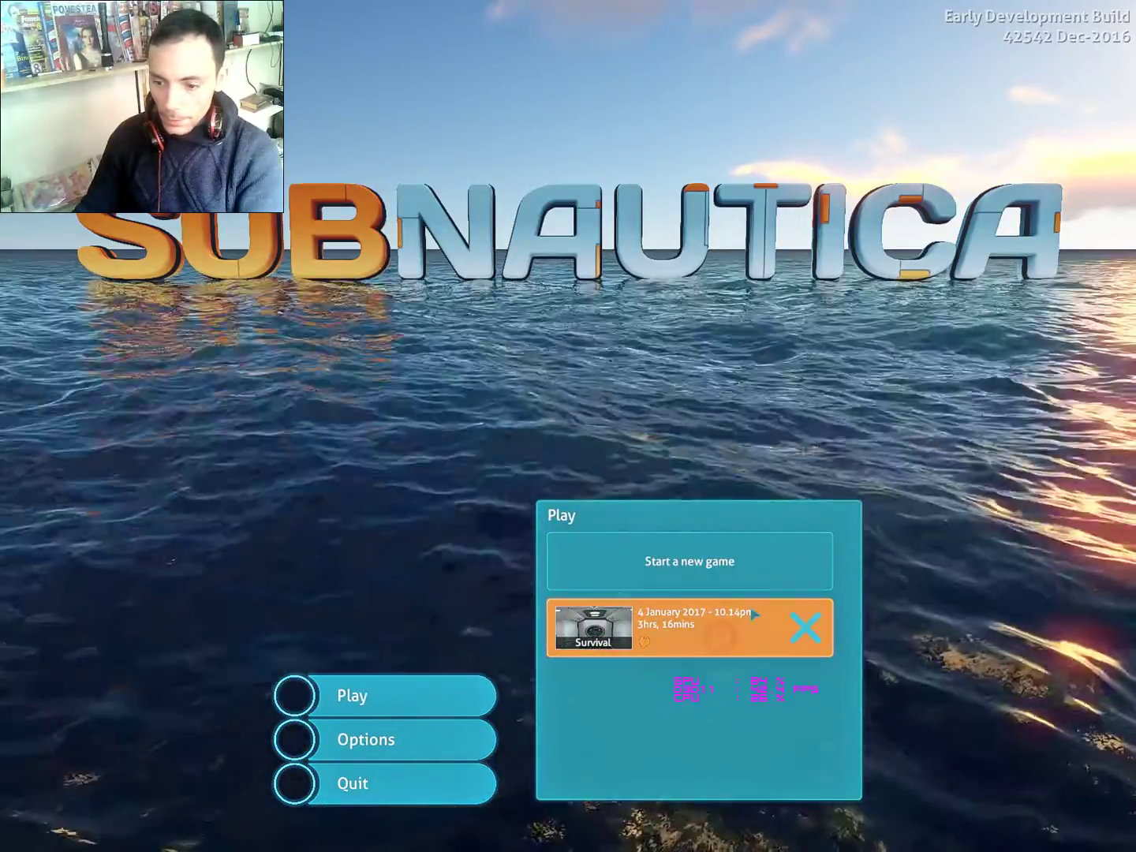
{"action": "left_click", "coordinate": [724, 641]}
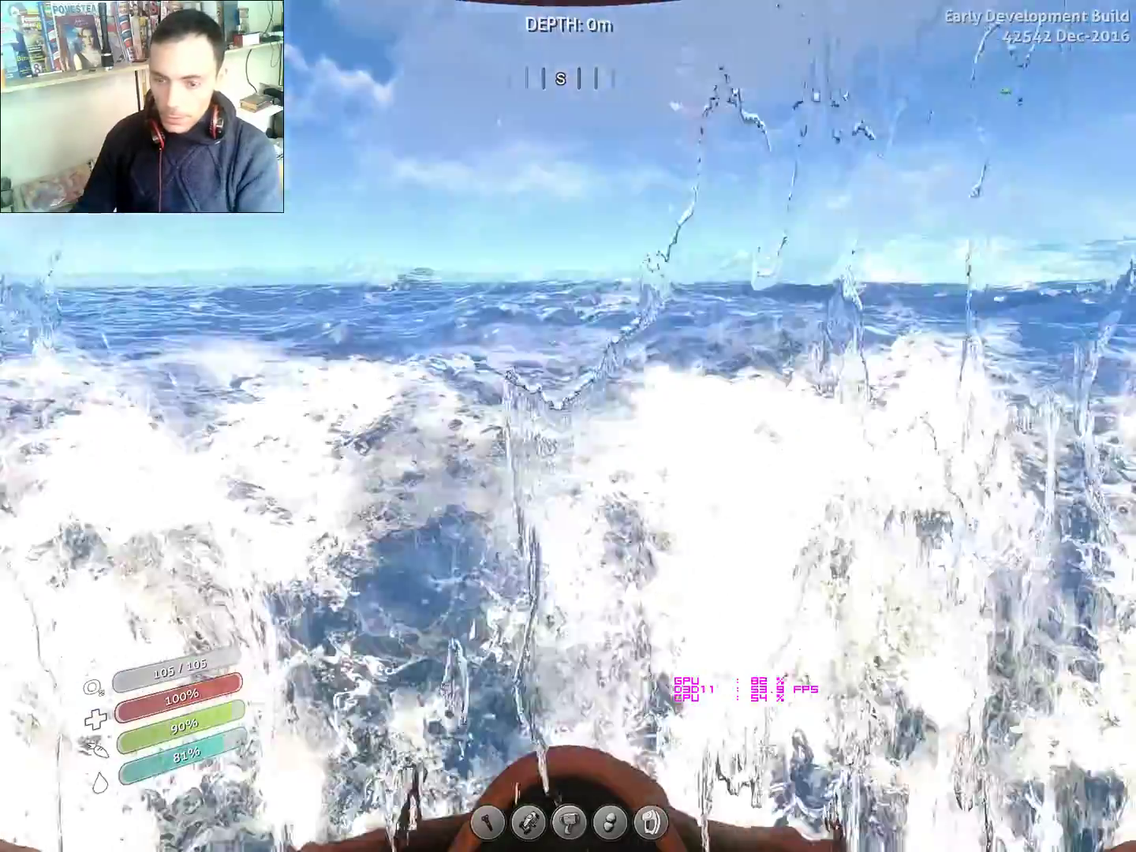
{"action": "key", "text": "w"}
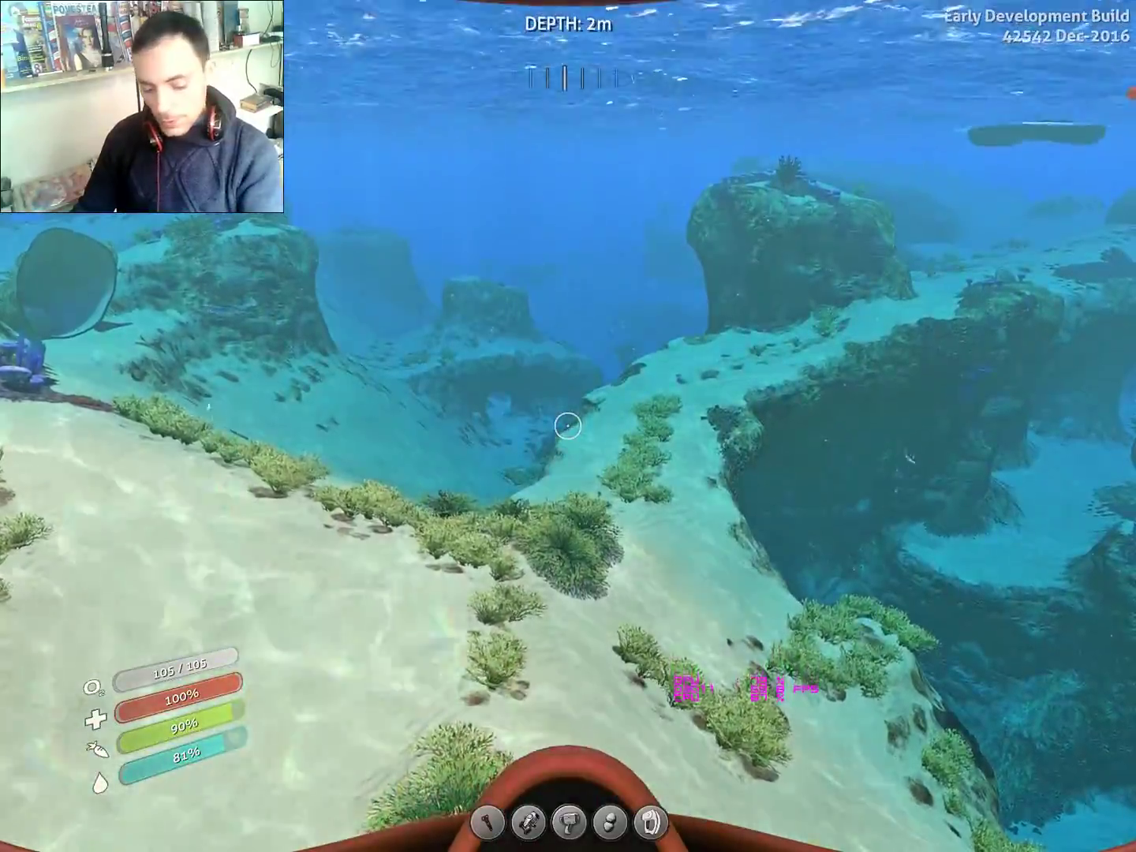
Step: Pause the game underwater and display the ReShade overlay over it
{"action": "key", "text": "shift+F2"}
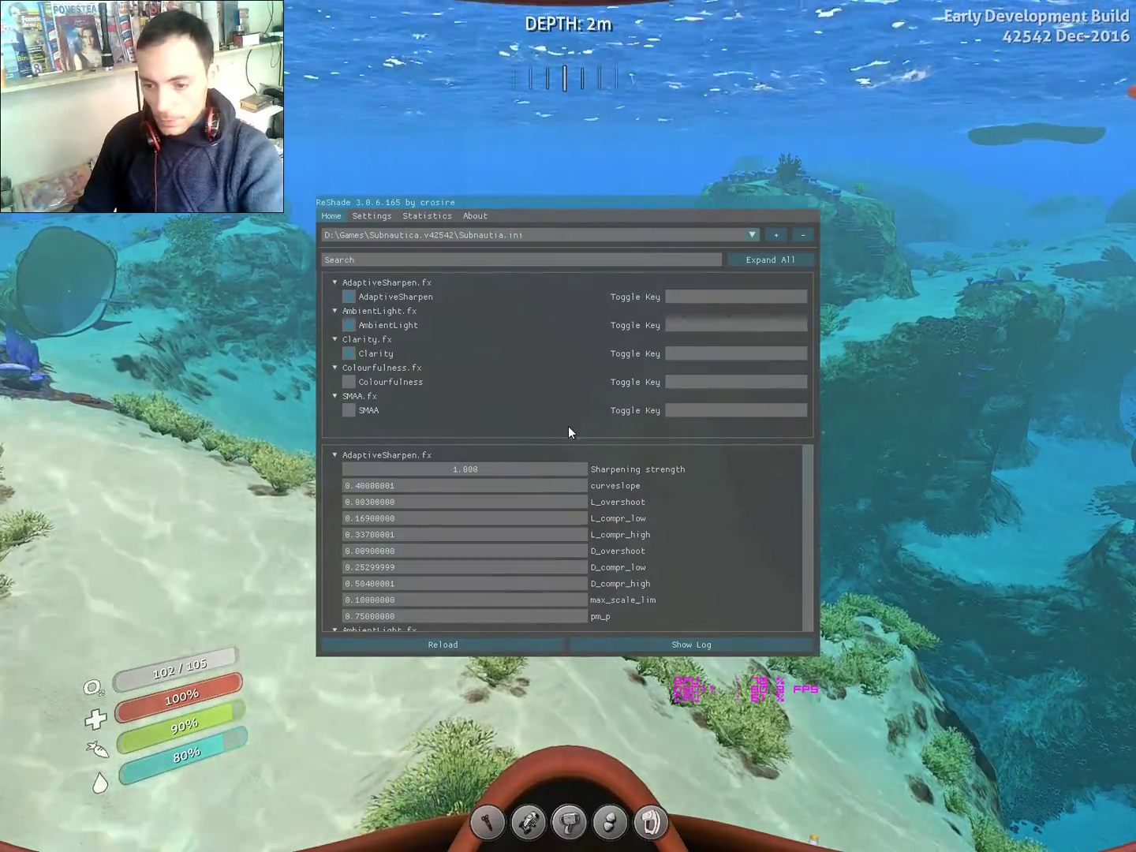
{"action": "key", "text": "shift+F2"}
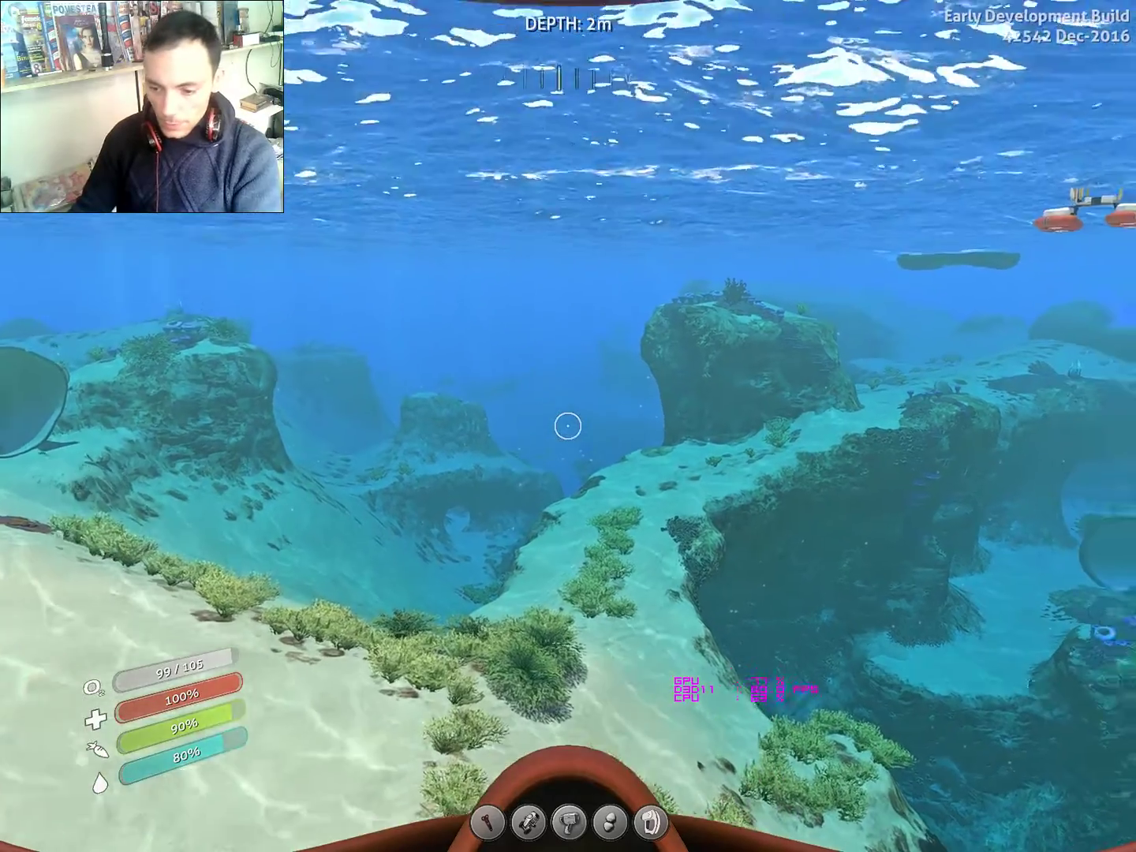
{"action": "key", "text": "Escape"}
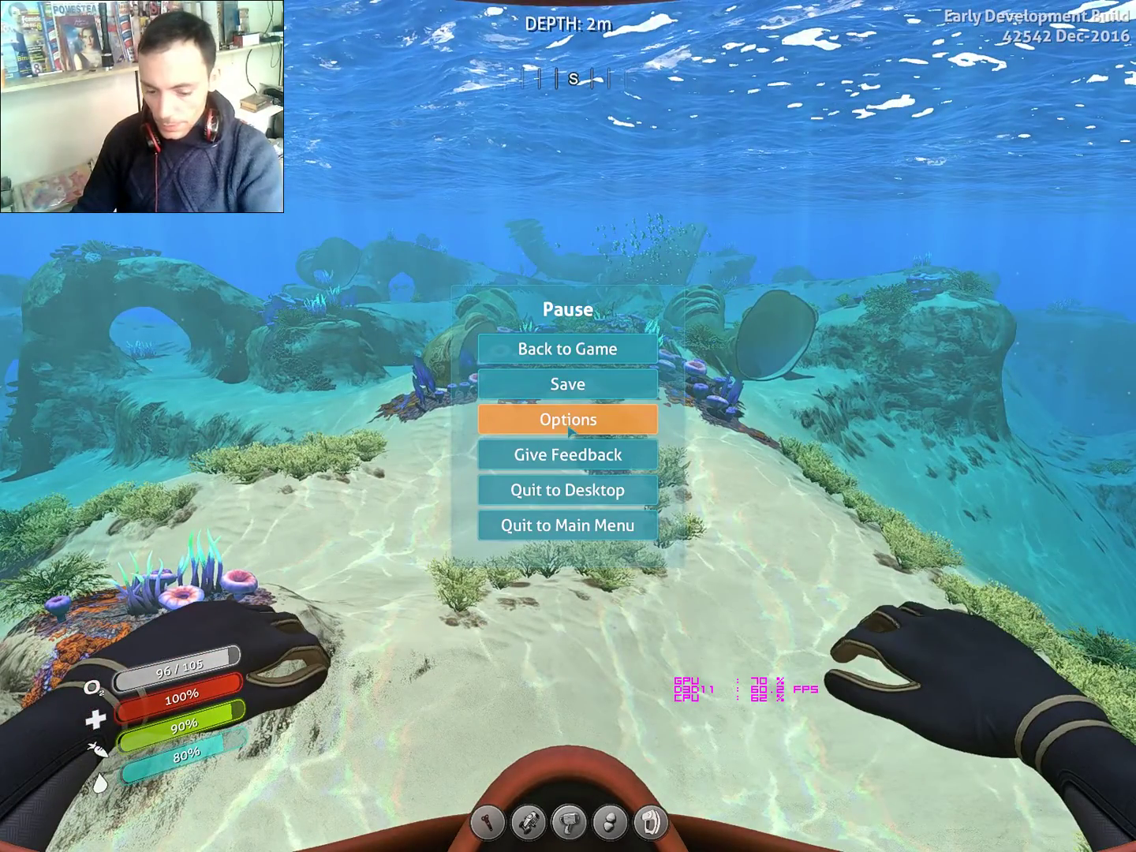
{"action": "key", "text": "Home"}
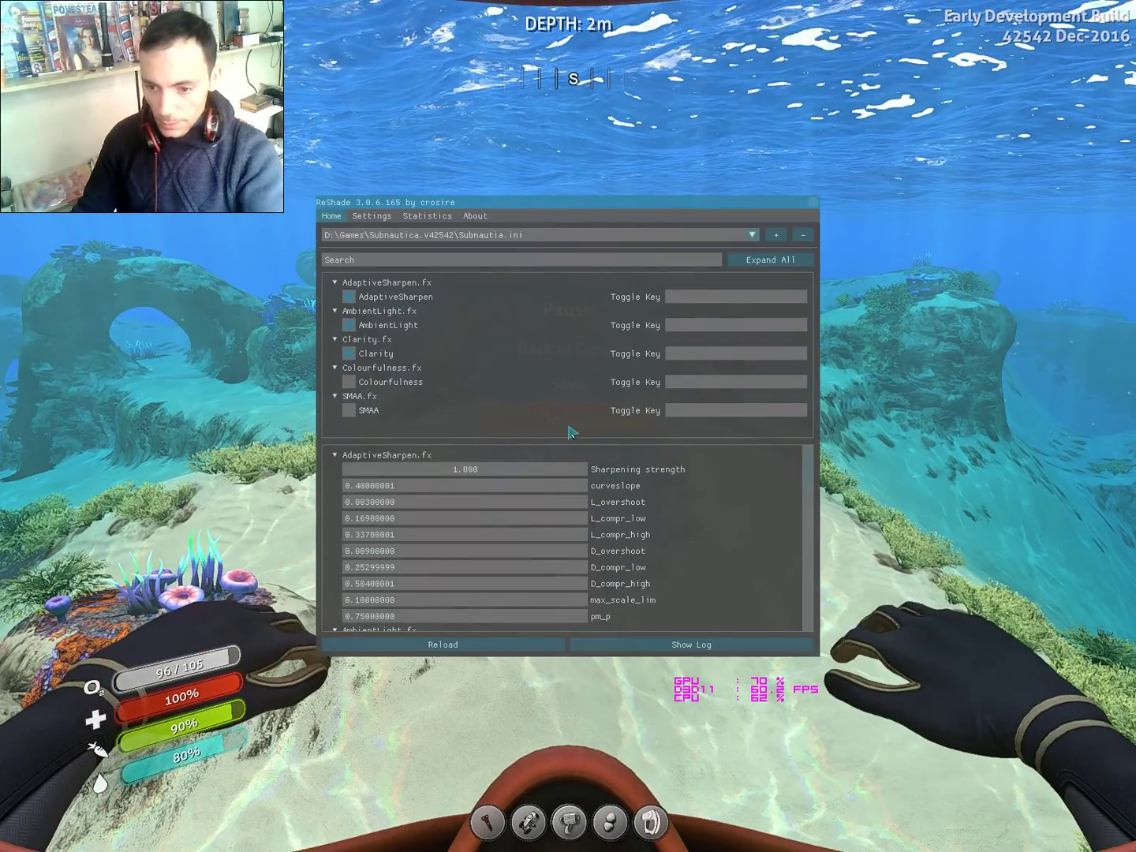
Step: Disable the AdaptiveSharpen, AmbientLight and Clarity effects in the ReShade overlay
{"action": "left_click", "coordinate": [350, 299]}
{"action": "left_click", "coordinate": [349, 325]}
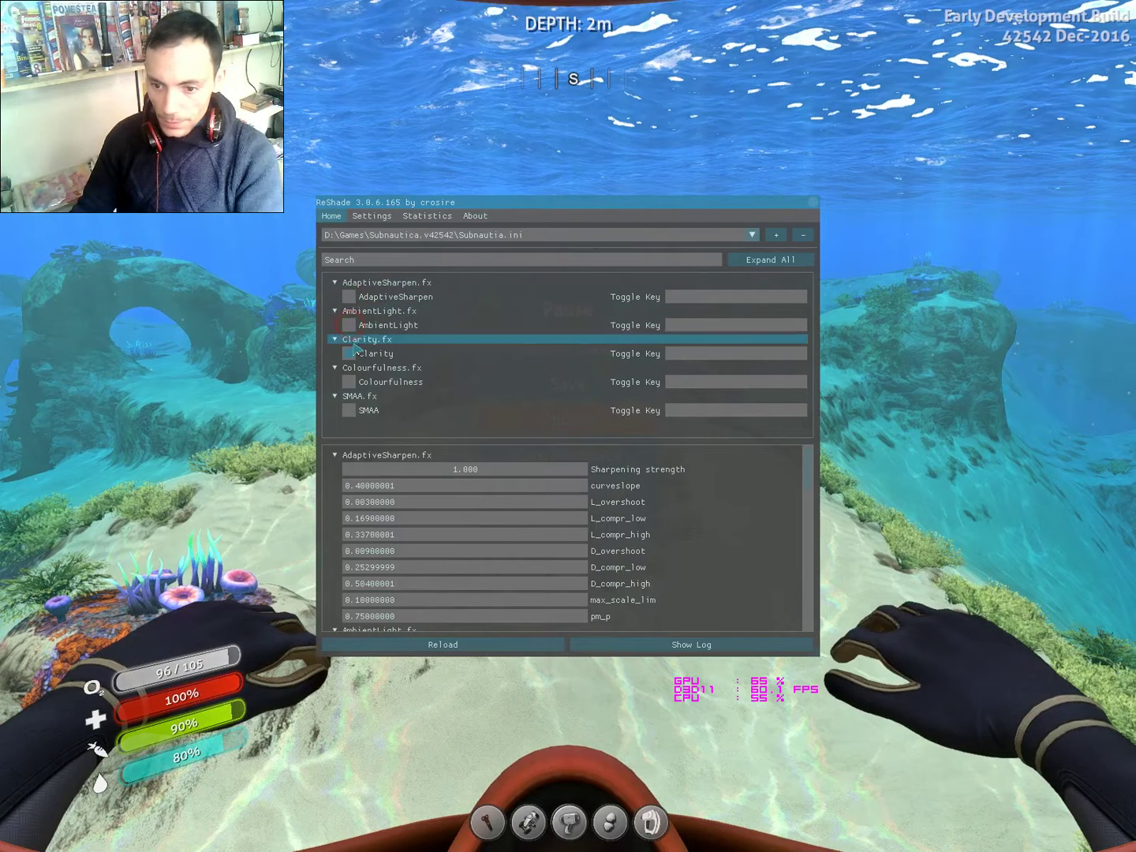
{"action": "left_click", "coordinate": [349, 352]}
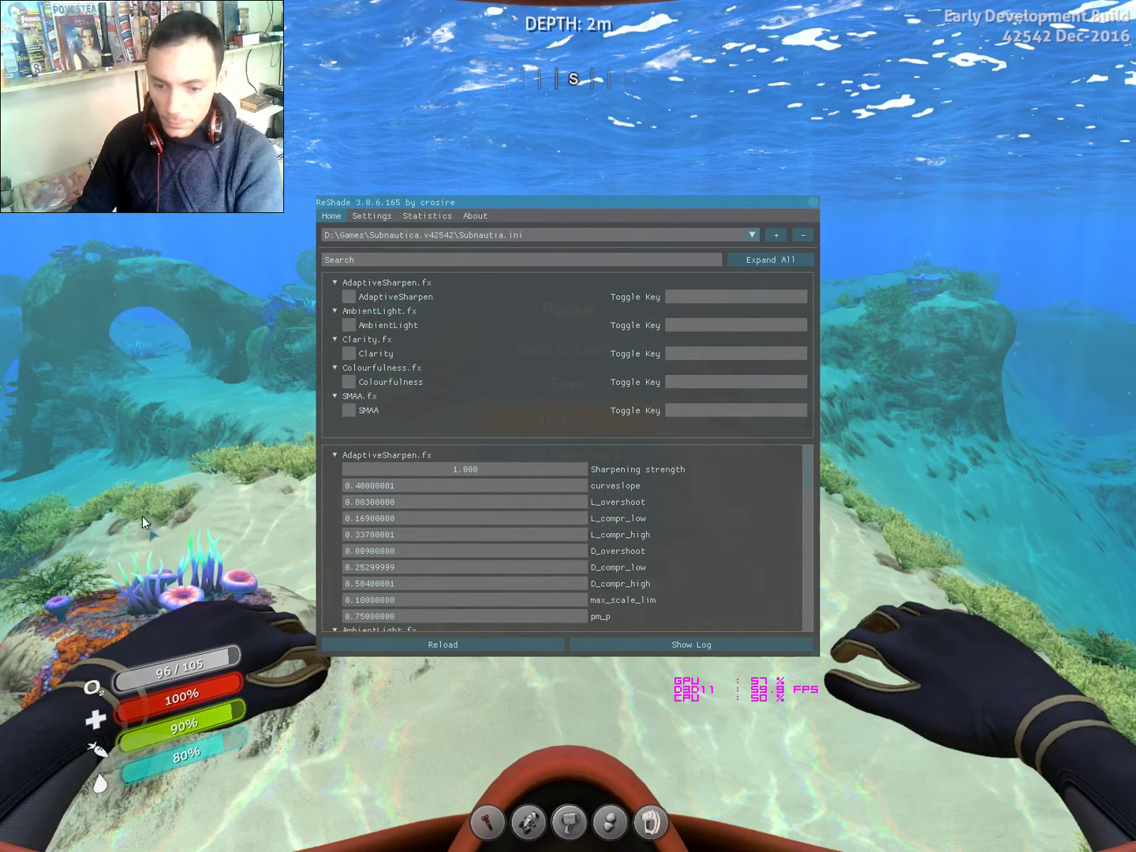
Step: Toggle AdaptiveSharpen and AmbientLight on and off to compare their influence on the game image
{"action": "left_click", "coordinate": [349, 296]}
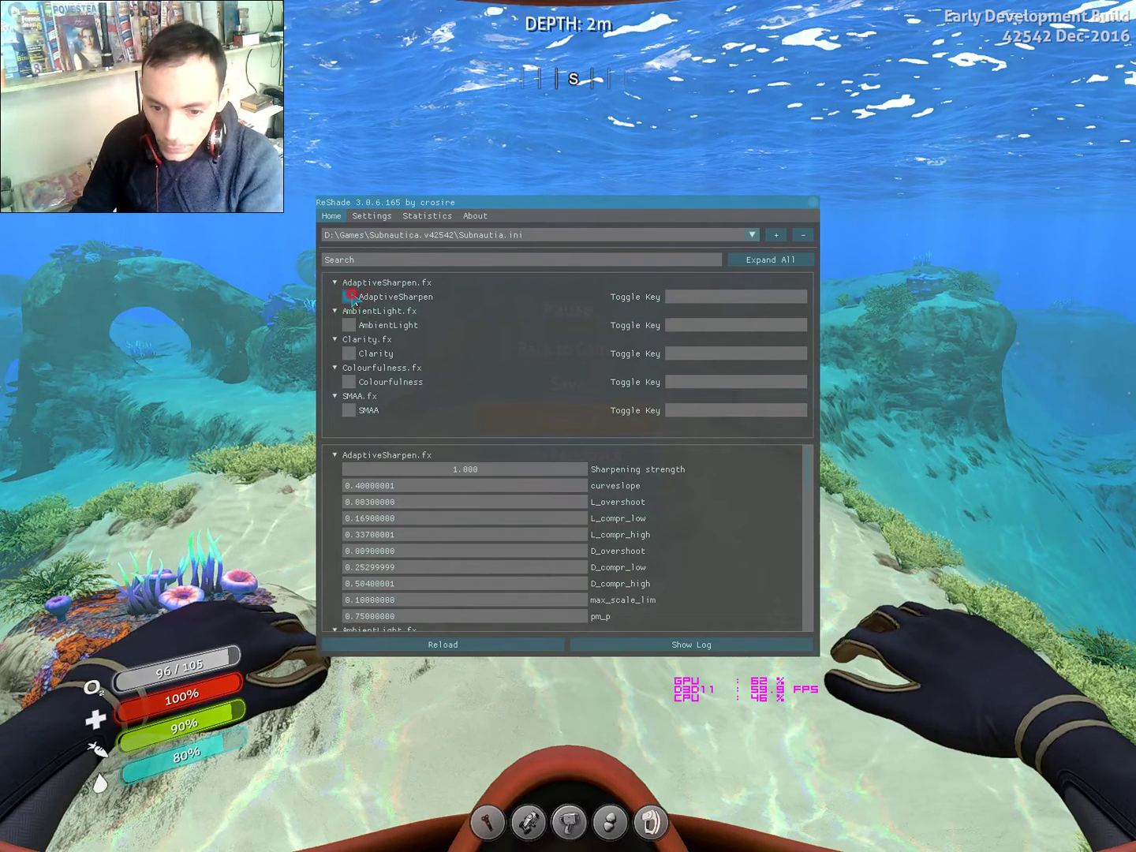
{"action": "left_click", "coordinate": [352, 295]}
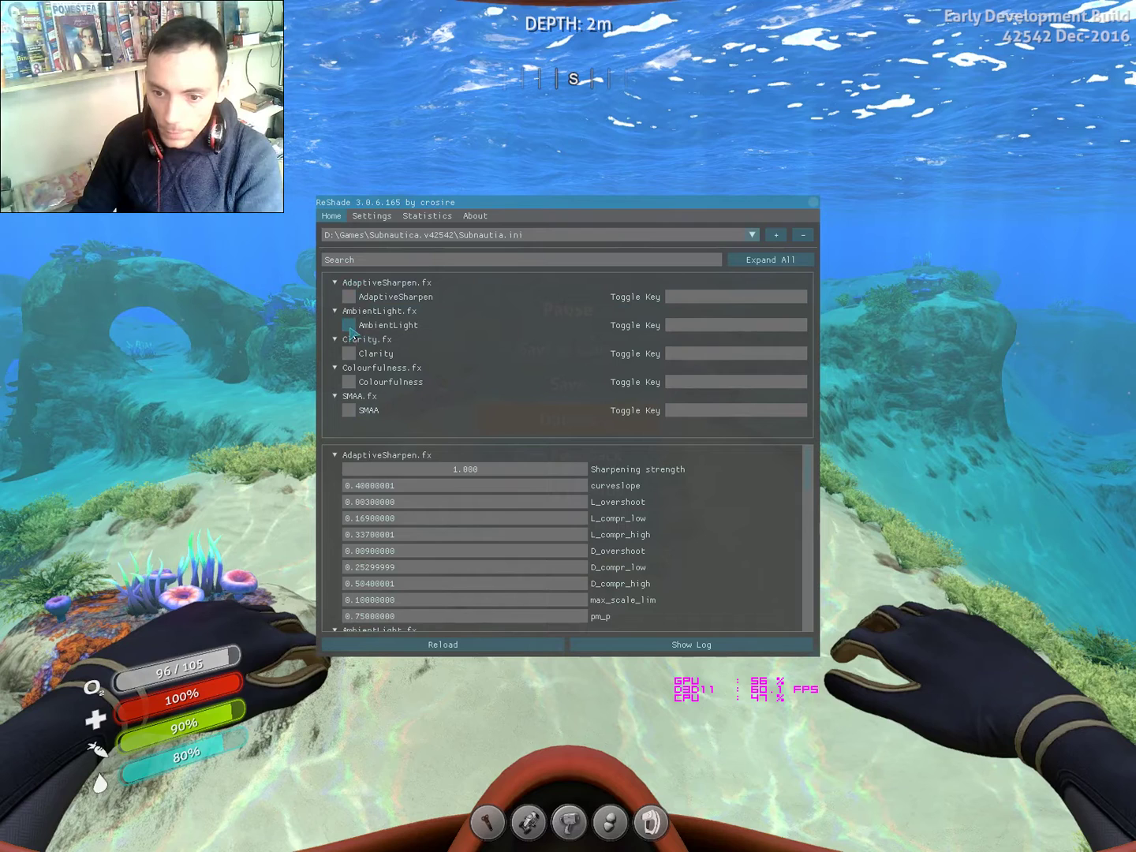
{"action": "left_click", "coordinate": [349, 328]}
{"action": "left_click", "coordinate": [351, 327]}
{"action": "left_click", "coordinate": [350, 326]}
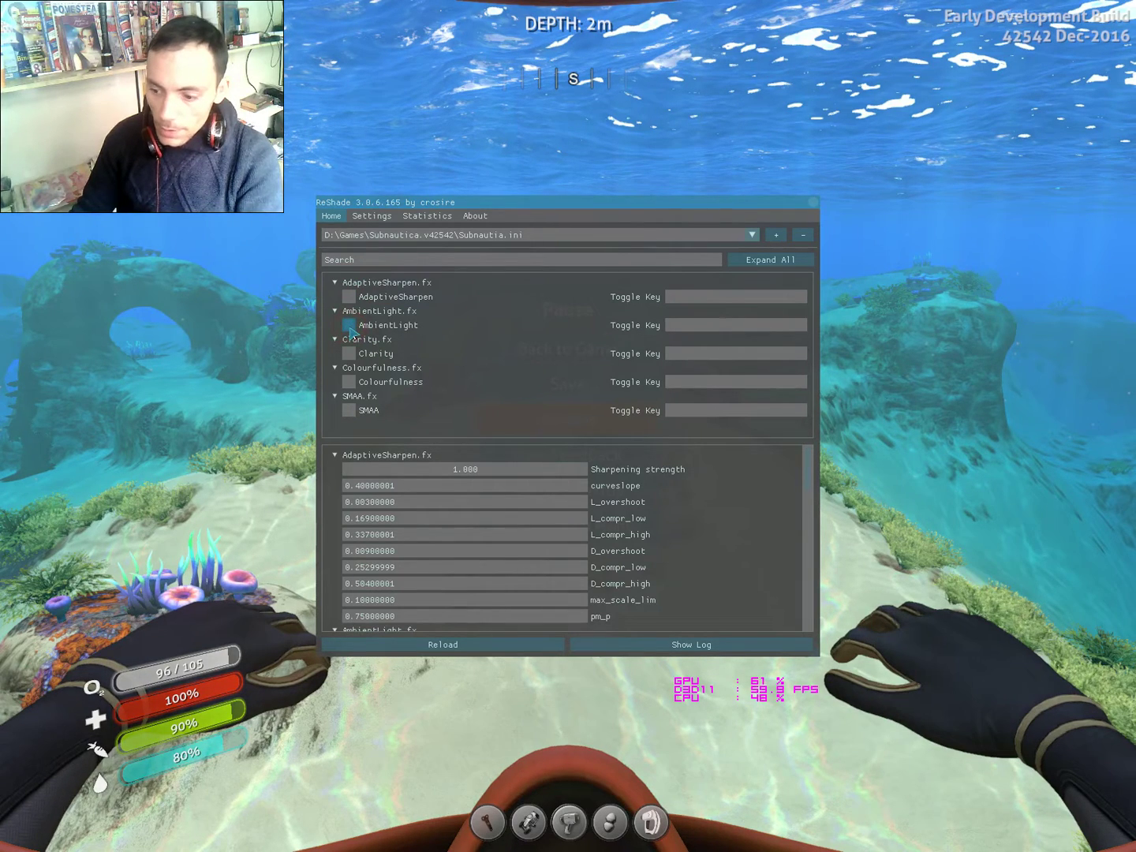
{"action": "left_click", "coordinate": [349, 326]}
{"action": "left_click", "coordinate": [351, 325]}
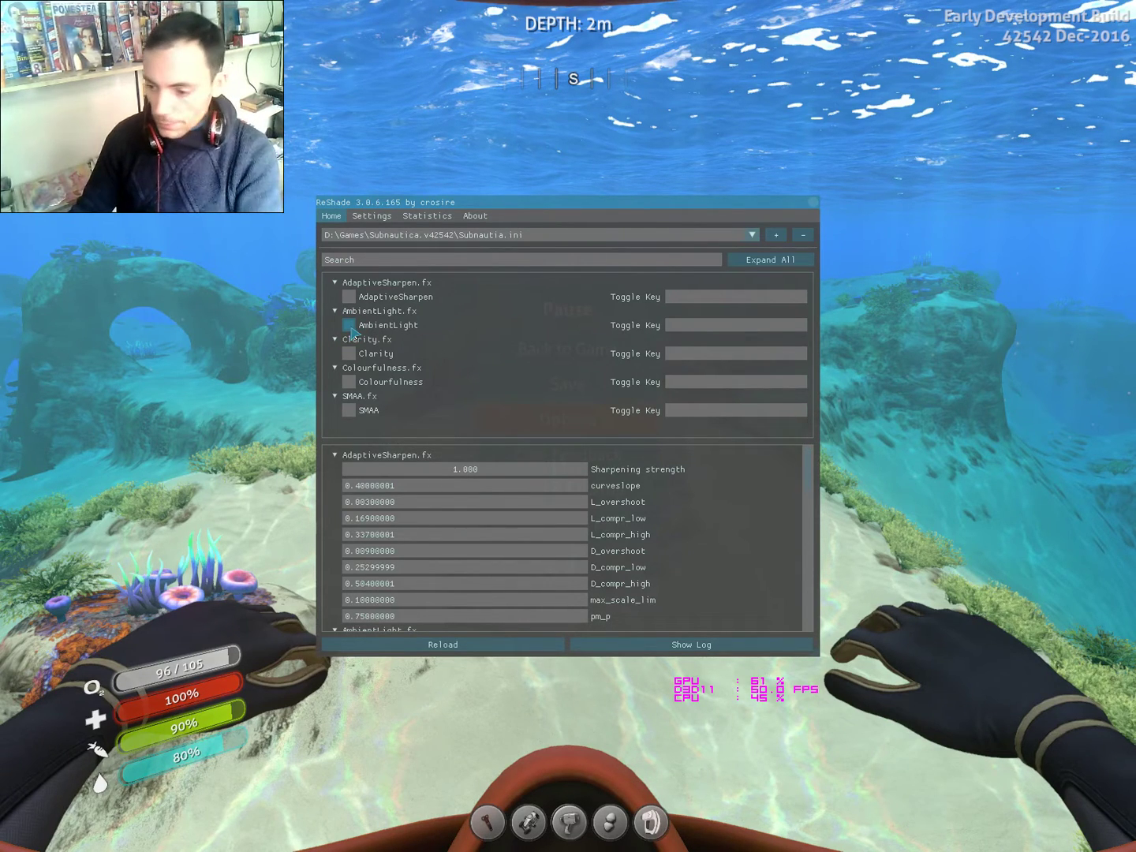
Step: Enable AdaptiveSharpen, AmbientLight, Clarity, Colourfulness and SMAA together in the ReShade overlay
{"action": "left_click", "coordinate": [349, 298]}
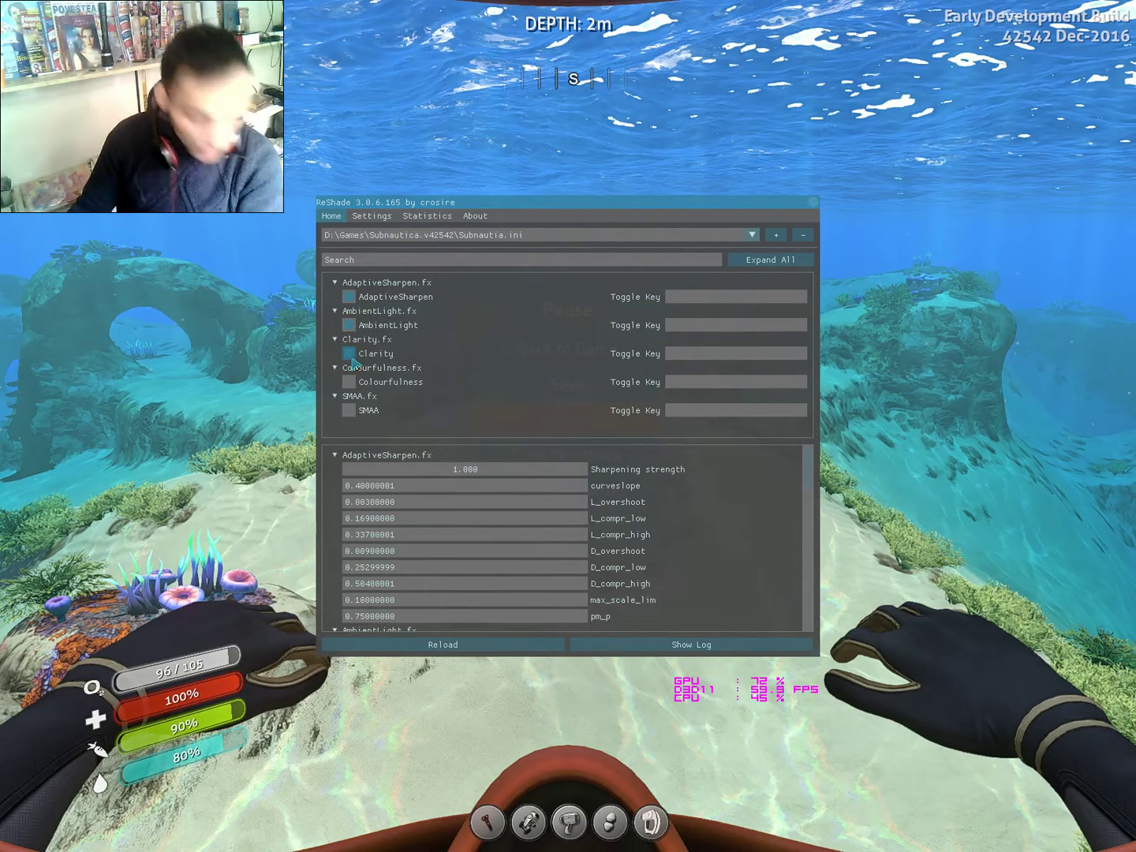
{"action": "left_click", "coordinate": [350, 354]}
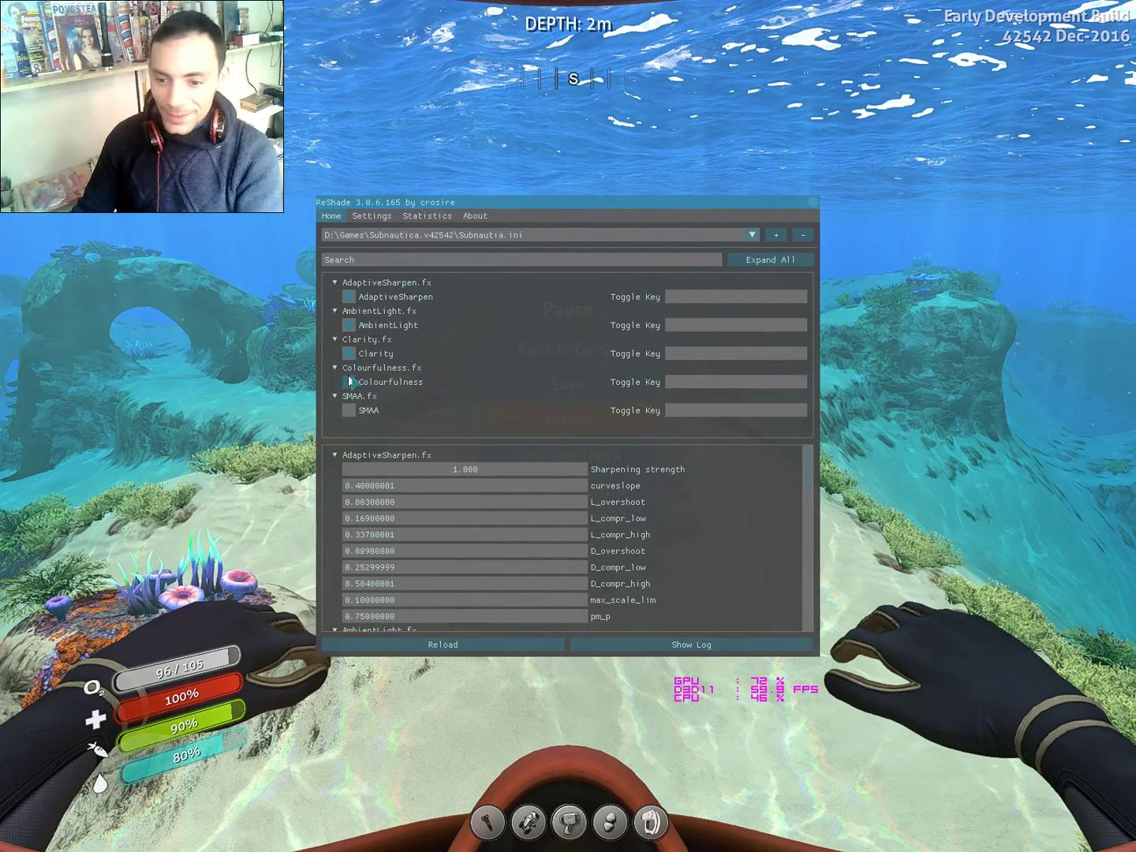
{"action": "left_click", "coordinate": [349, 383]}
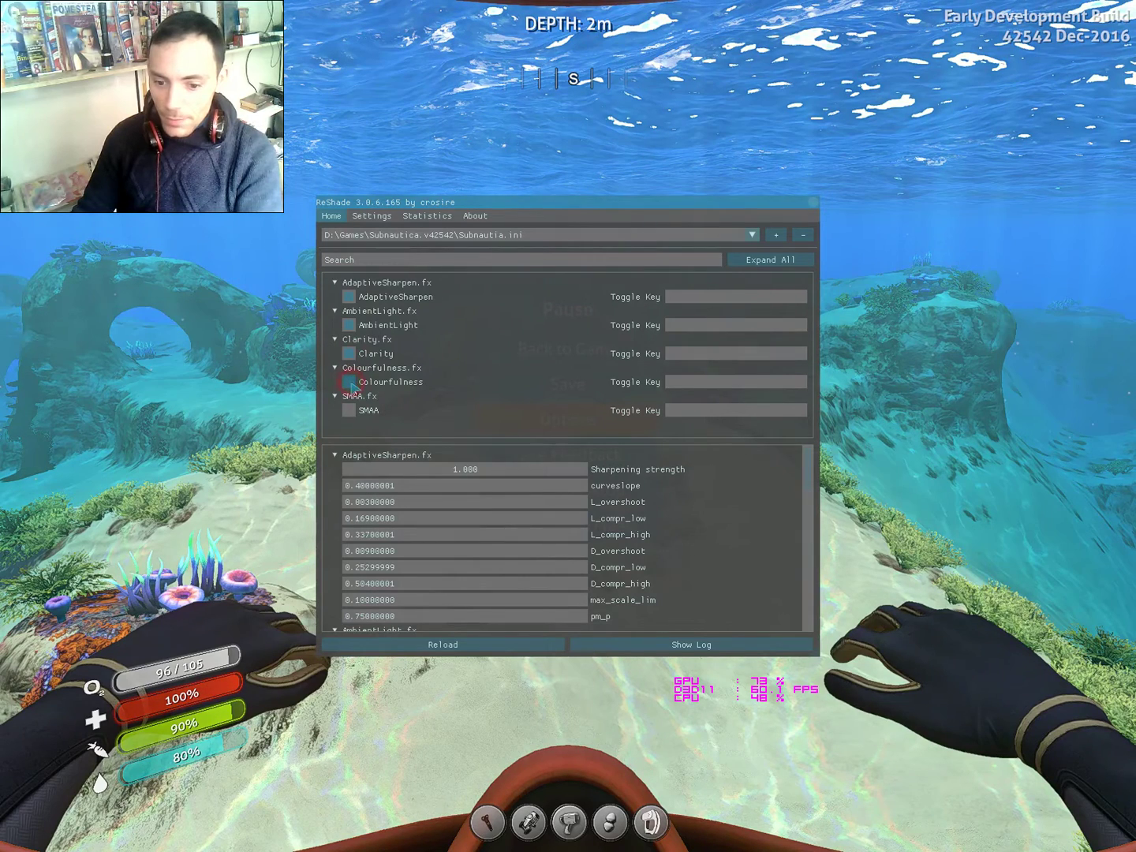
{"action": "left_click", "coordinate": [350, 384]}
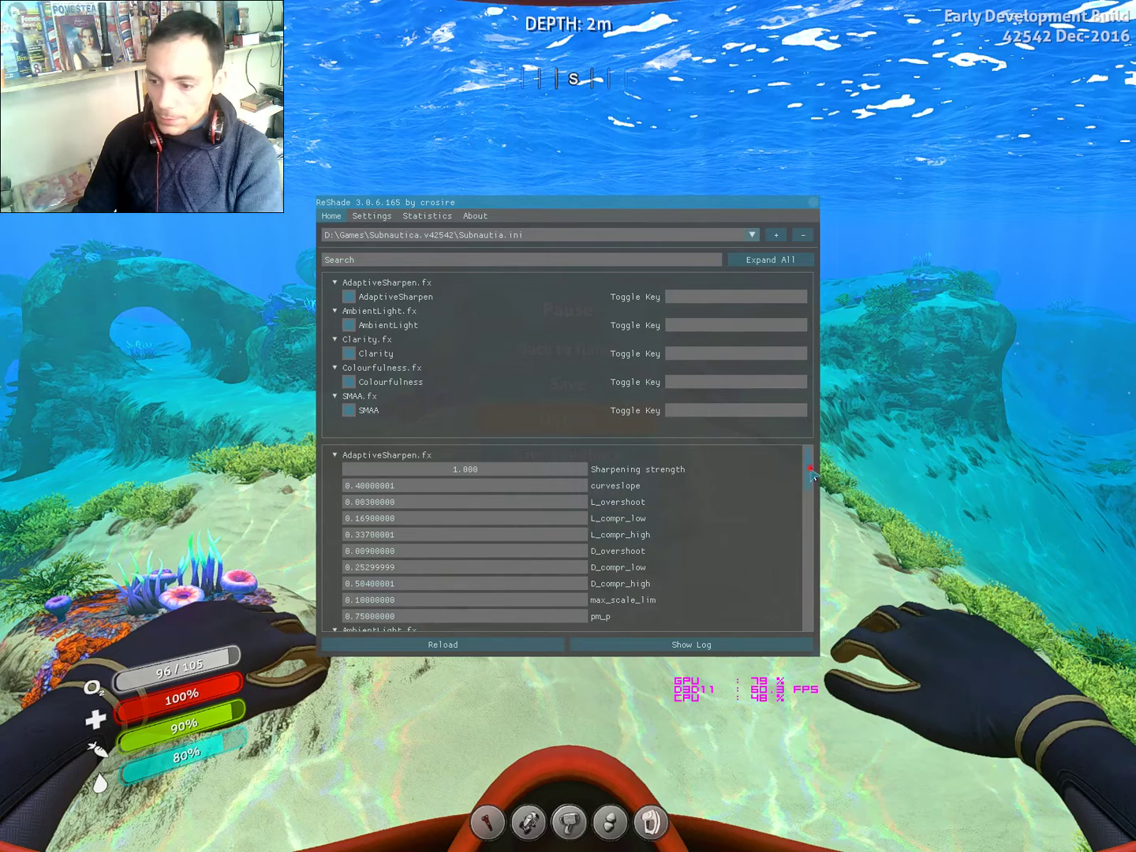
Step: Review the effect parameters, set AdaptiveSharpen's Sharpening strength to 1.090 and collapse its parameter group
{"action": "scroll", "coordinate": [809, 474], "scroll_direction": "down", "scroll_amount": 10}
{"action": "scroll", "coordinate": [809, 475], "scroll_direction": "up", "scroll_amount": 10}
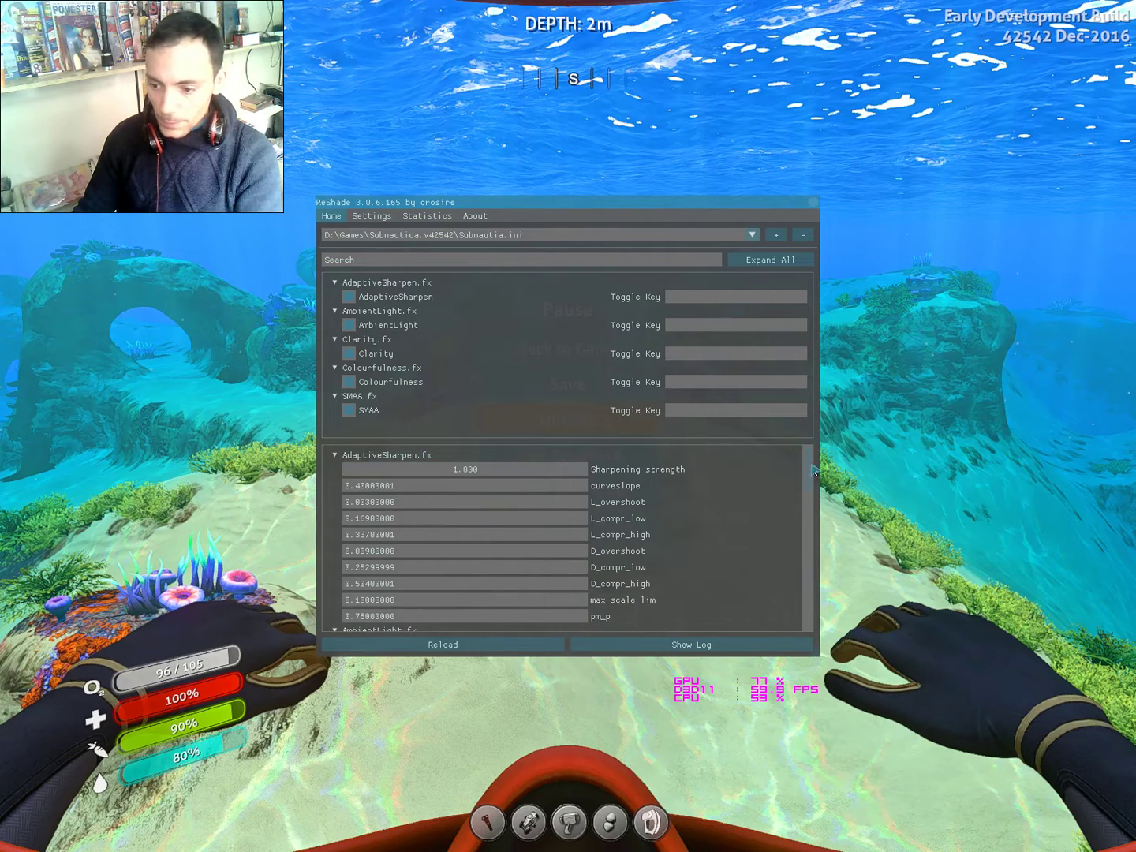
{"action": "left_click_drag", "start_coordinate": [808, 483], "coordinate": [806, 601]}
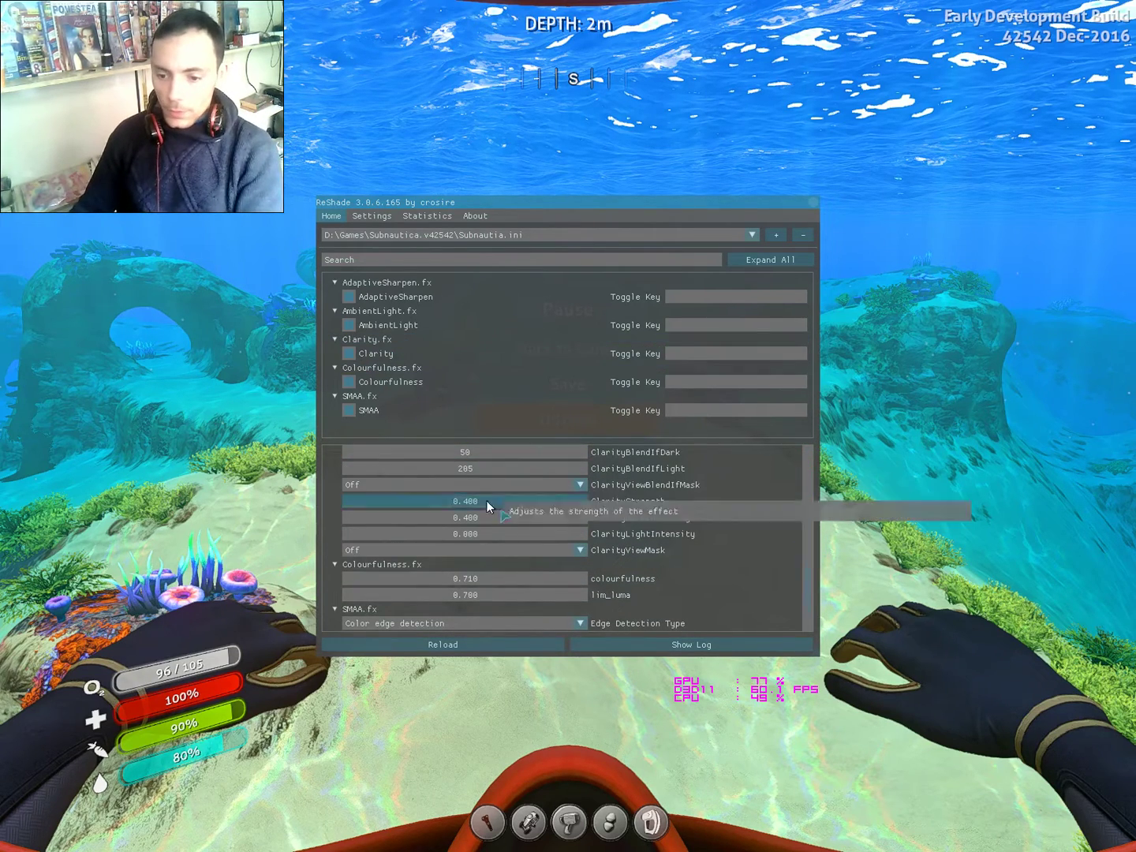
{"action": "scroll", "coordinate": [652, 535], "scroll_direction": "up", "scroll_amount": 5}
{"action": "scroll", "coordinate": [652, 539], "scroll_direction": "up", "scroll_amount": 4}
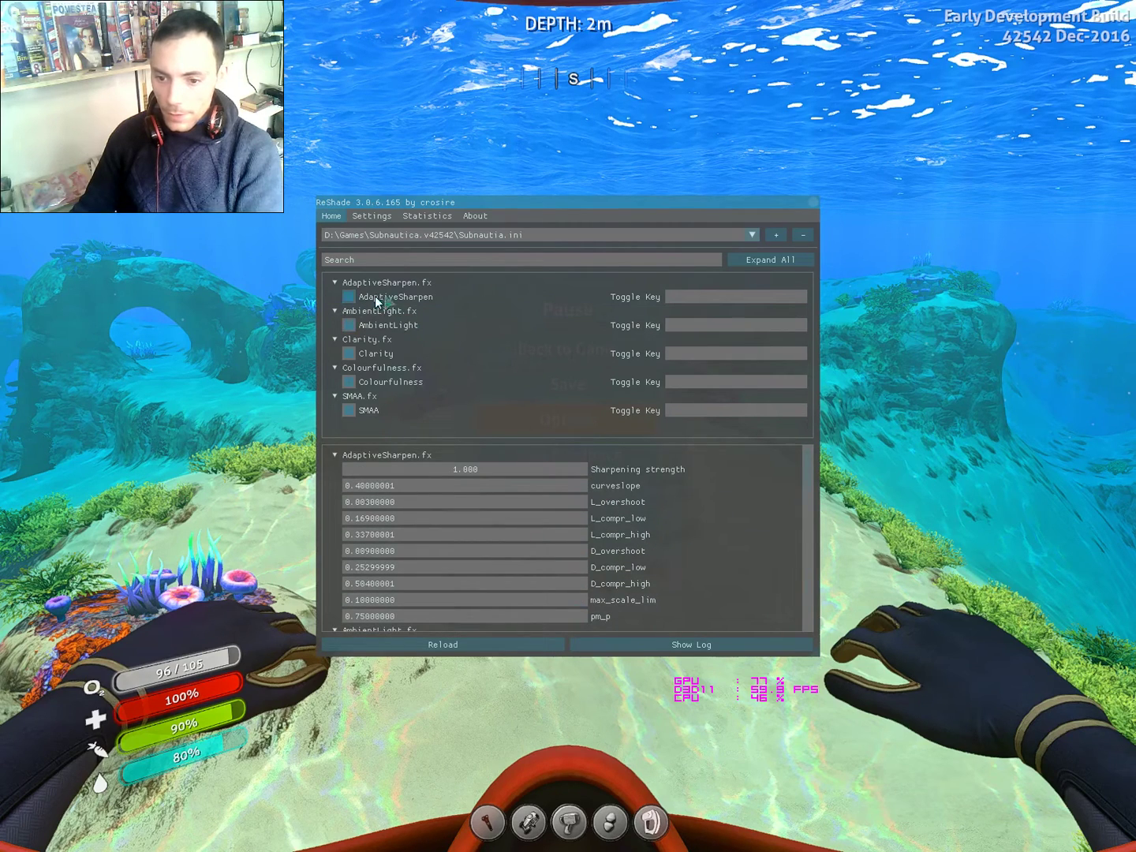
{"action": "left_click", "coordinate": [337, 459]}
{"action": "left_click", "coordinate": [338, 458]}
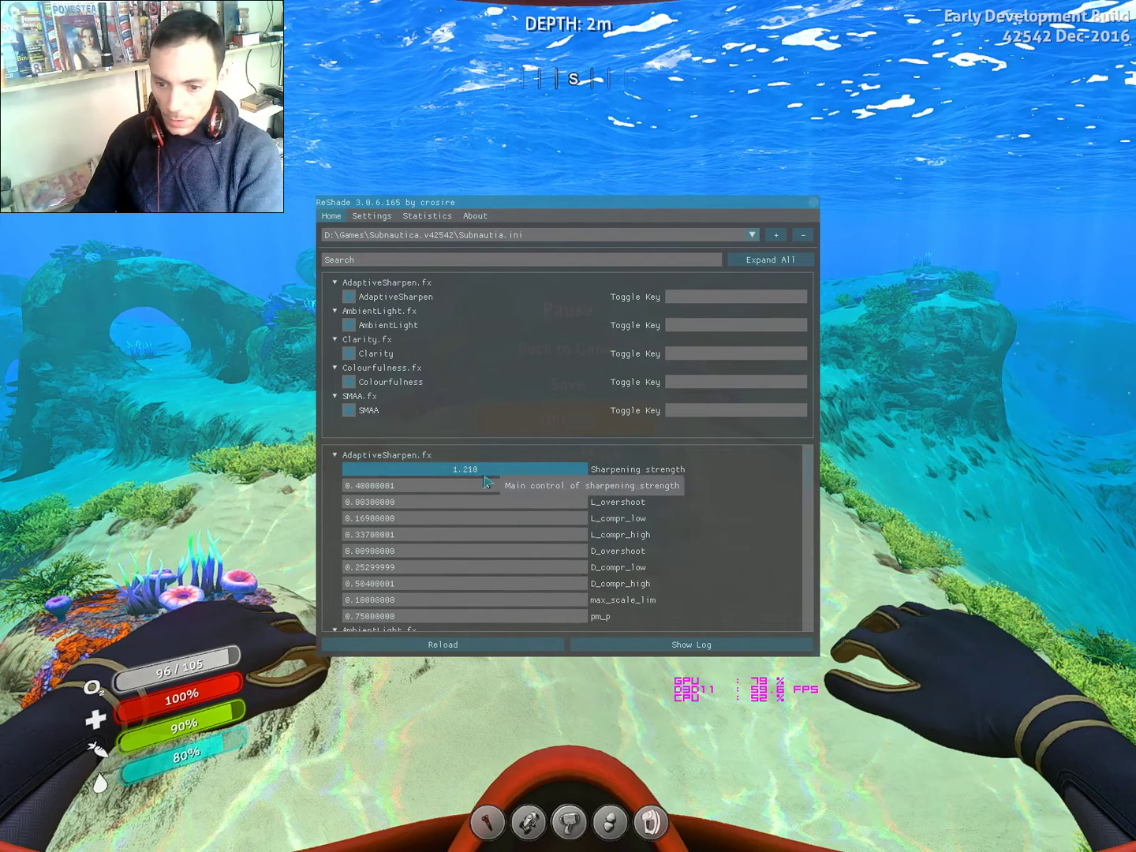
{"action": "left_click_drag", "start_coordinate": [506, 474], "coordinate": [529, 479]}
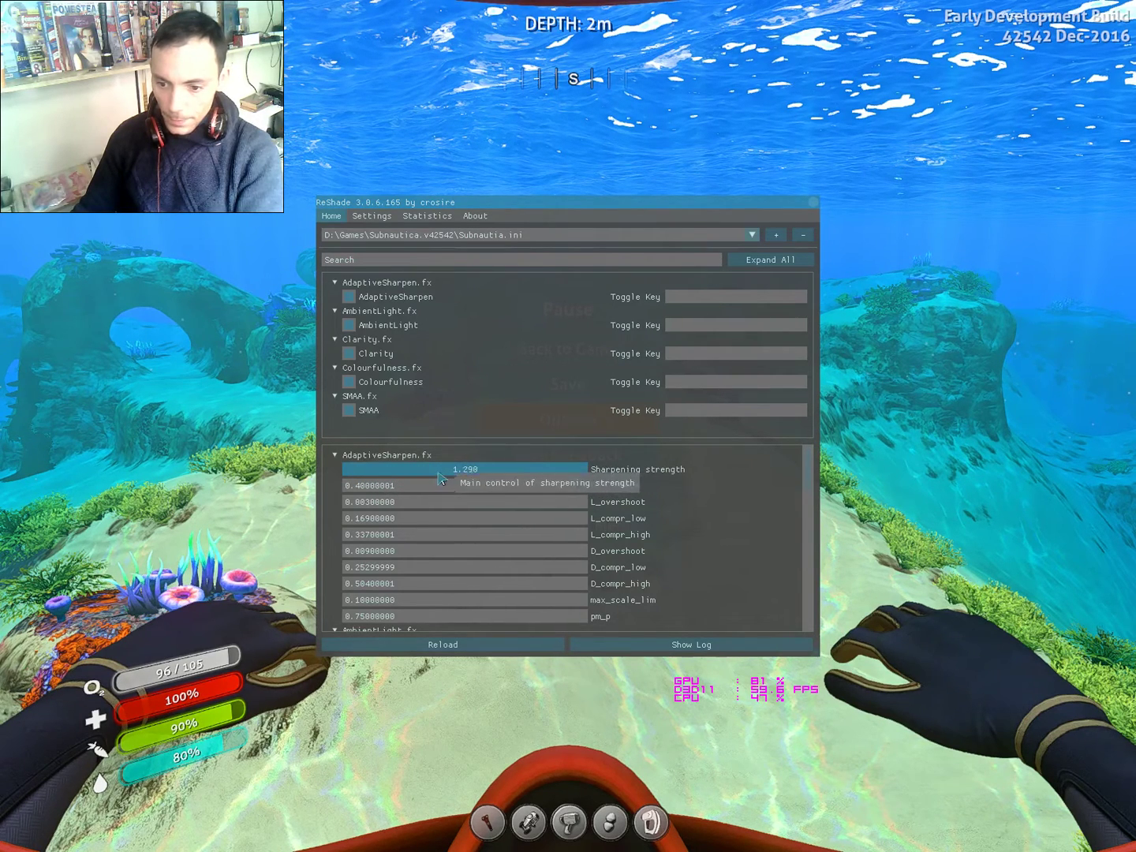
{"action": "left_click_drag", "start_coordinate": [427, 478], "coordinate": [383, 462]}
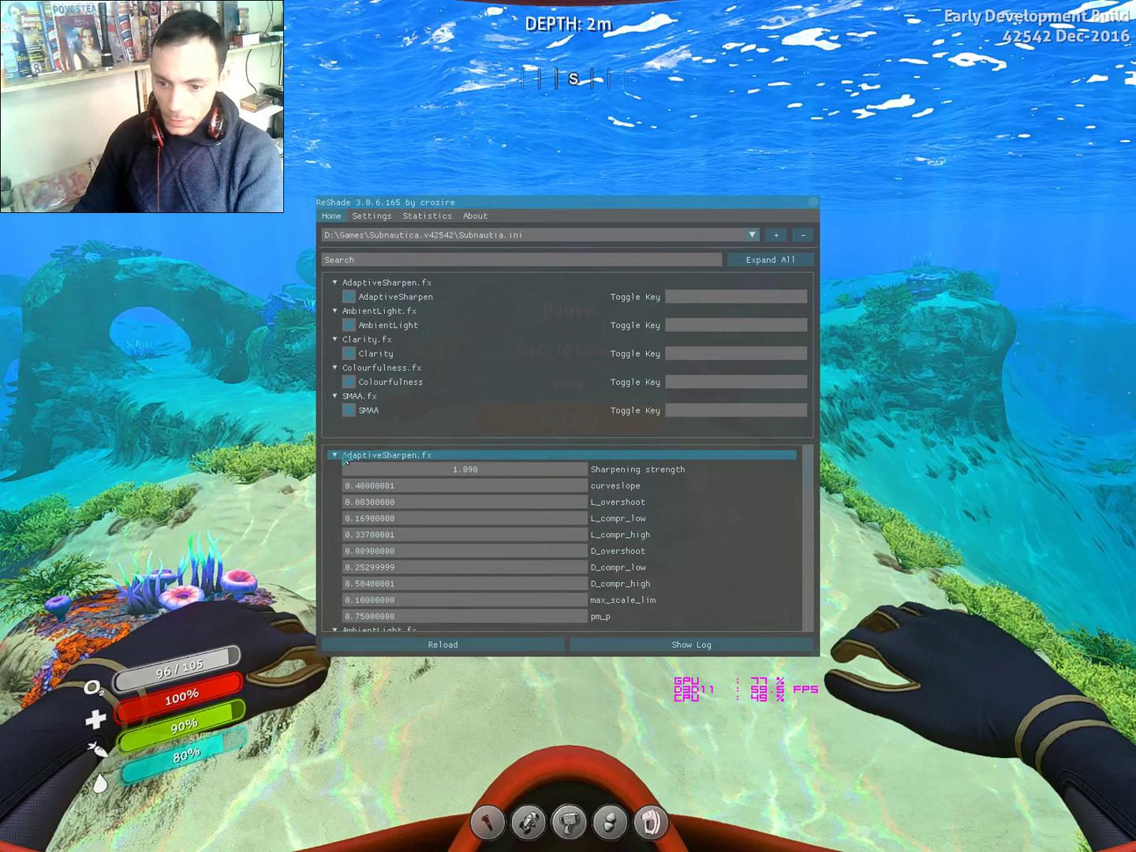
{"action": "left_click", "coordinate": [346, 458]}
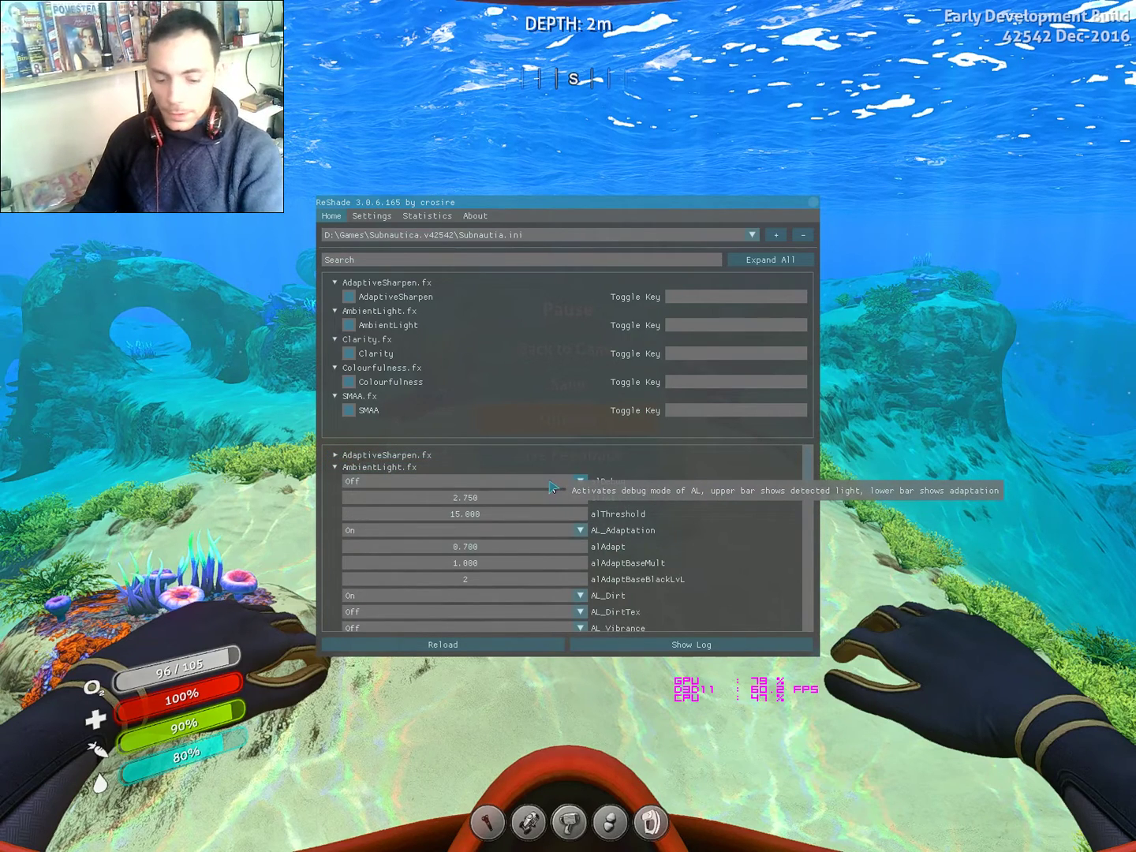
Step: Hide the ReShade overlay and resume the game, swimming around the base to inspect the effects on the water surface and seabed
{"action": "key", "text": "shift+F2"}
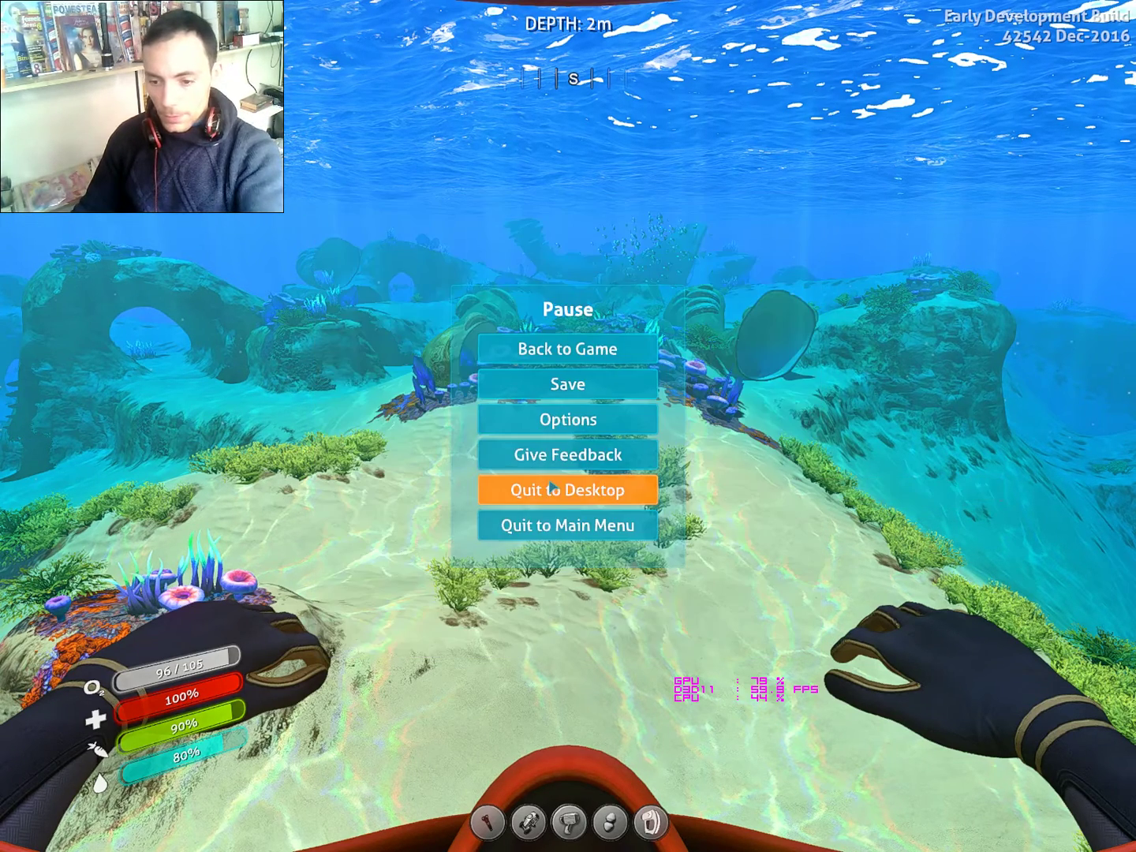
{"action": "key", "text": "Escape"}
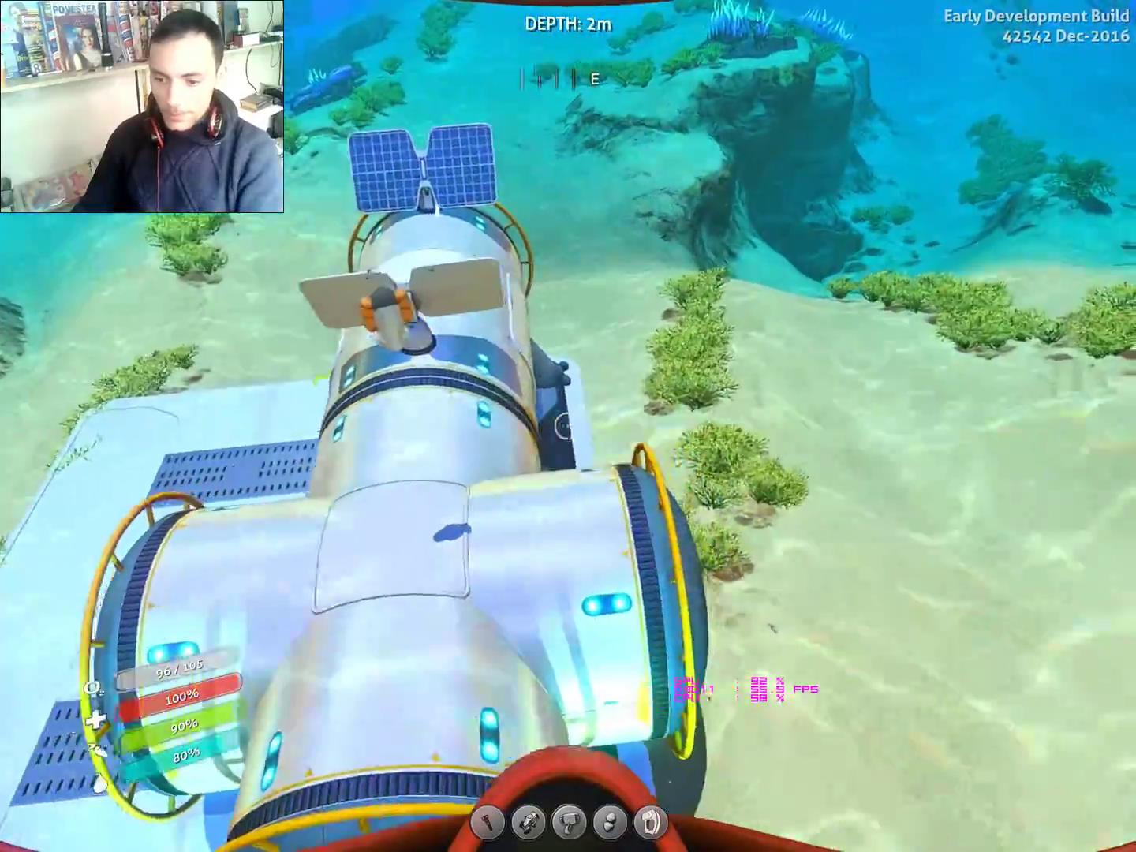
{"action": "key", "text": "w"}
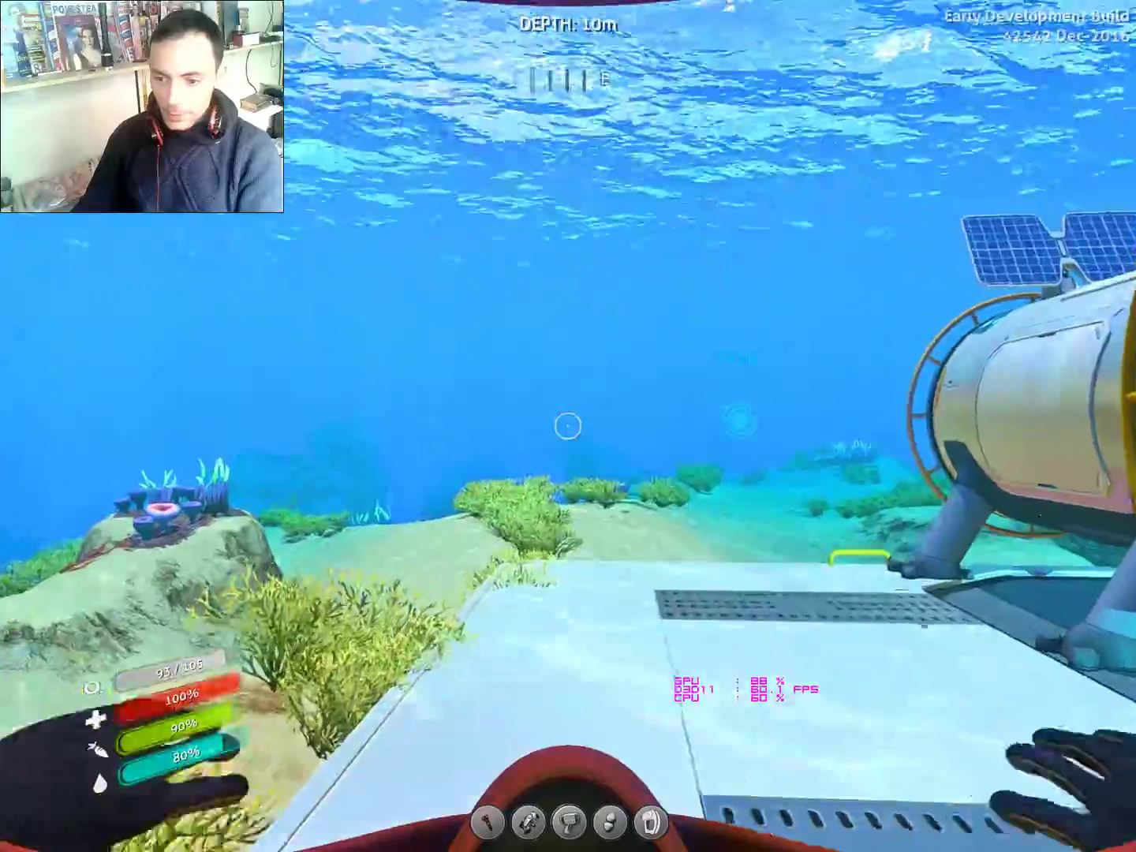
{"action": "key", "text": "w"}
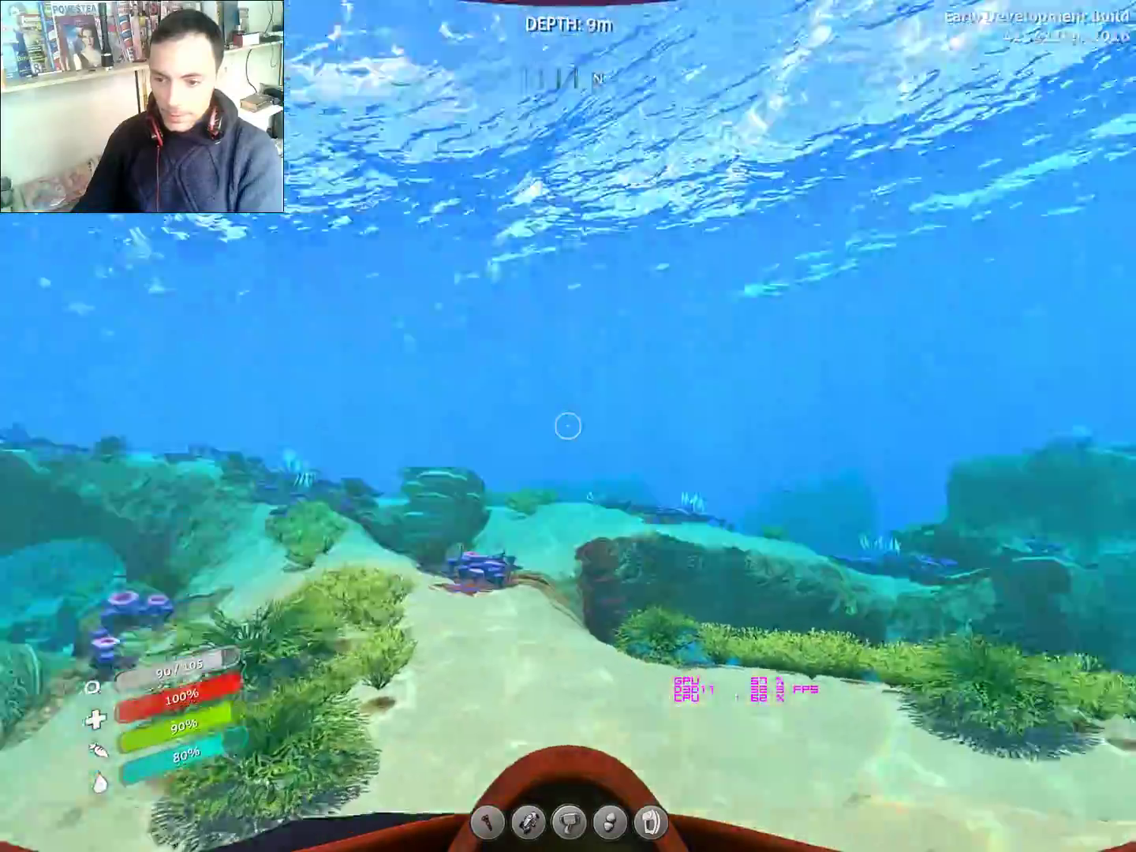
{"action": "key", "text": "w"}
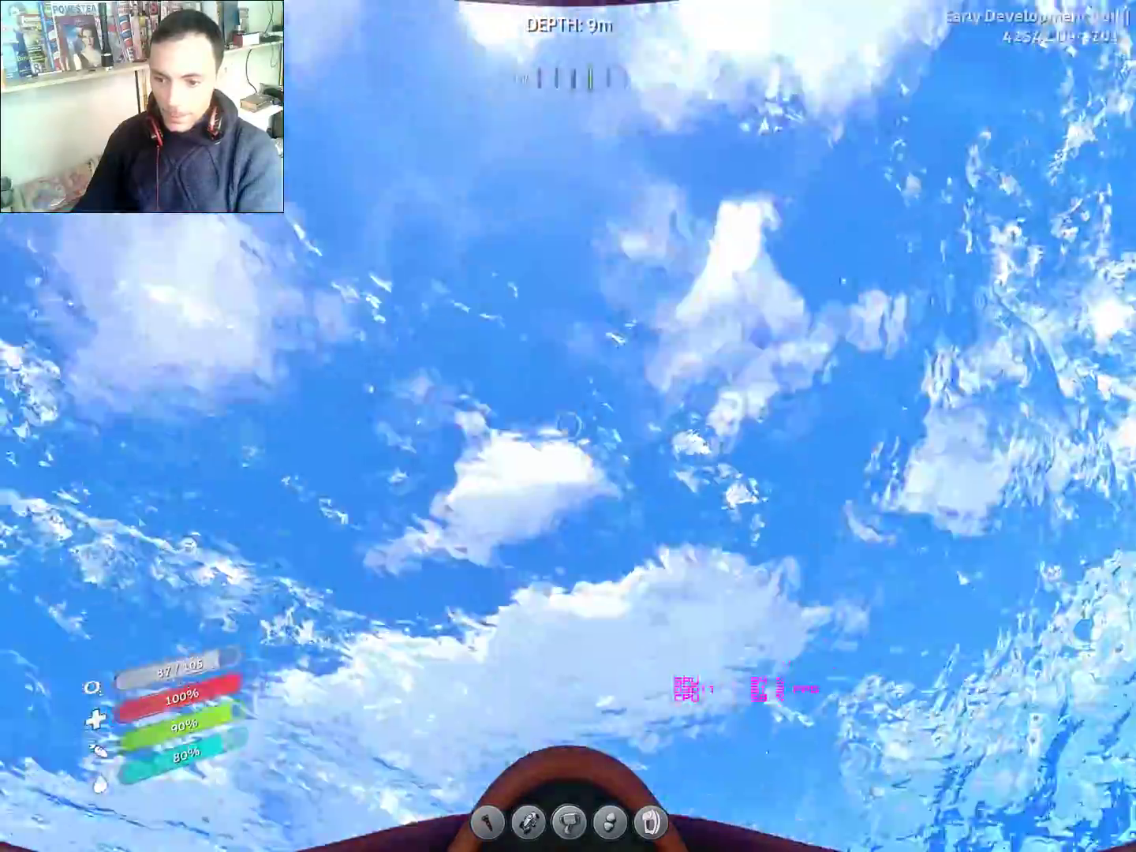
{"action": "key", "text": "w"}
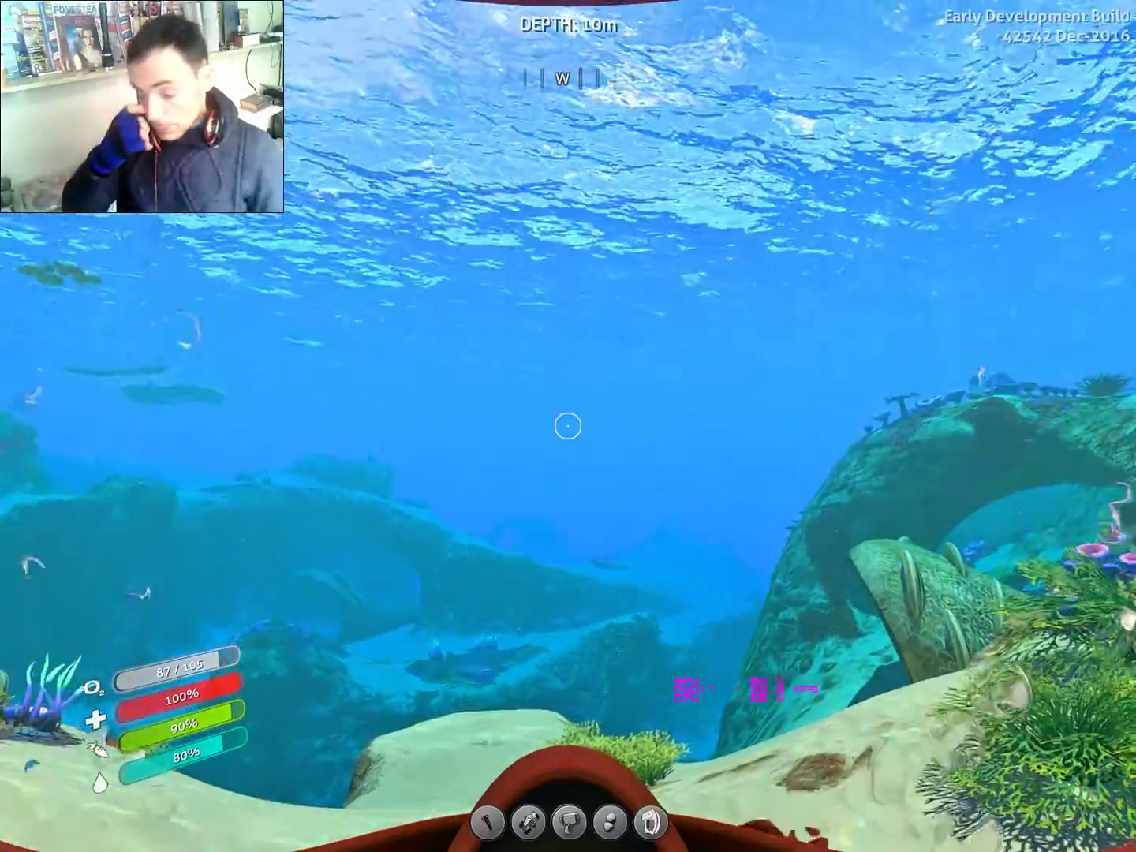
{"action": "key", "text": "w"}
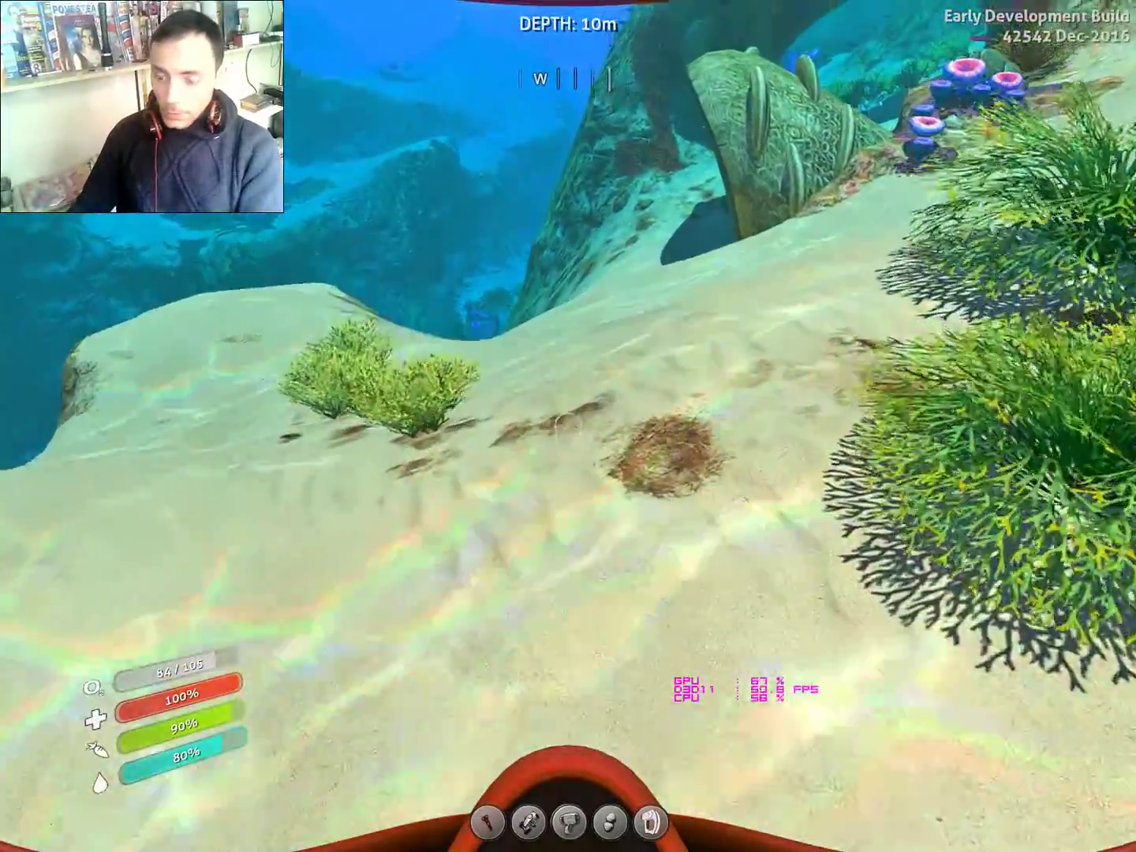
{"action": "key", "text": "w"}
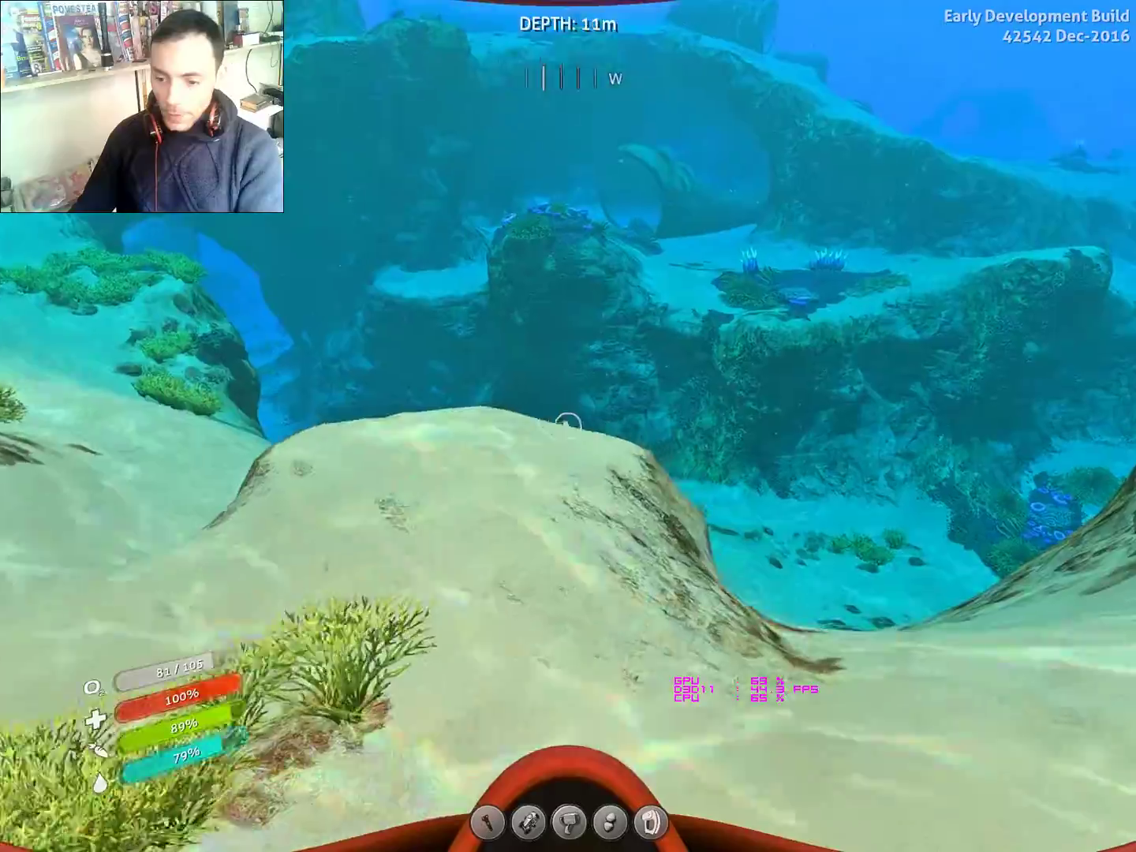
Step: Swim over to the Seamoth and around it to examine the effects on its hull, shadow and the nearby corals
{"action": "key", "text": "w"}
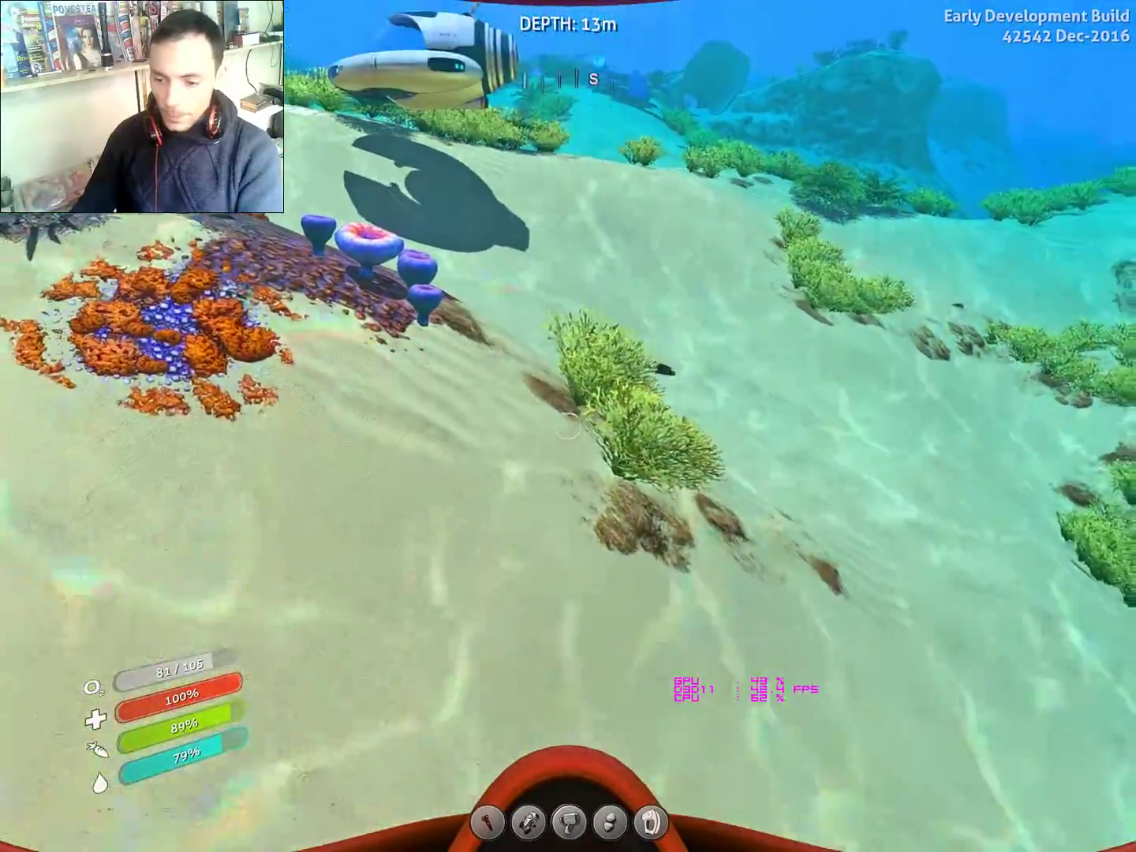
{"action": "key", "text": "w"}
{"action": "key", "text": "space"}
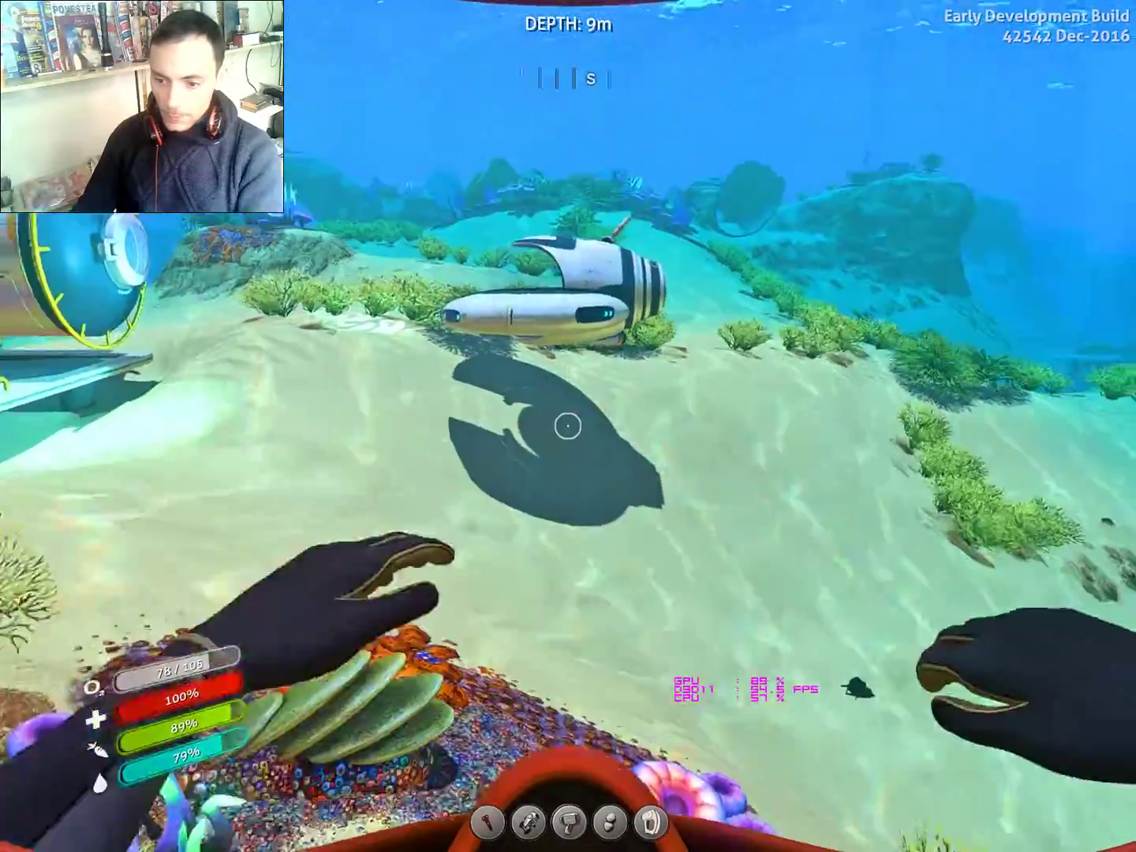
{"action": "key", "text": "w"}
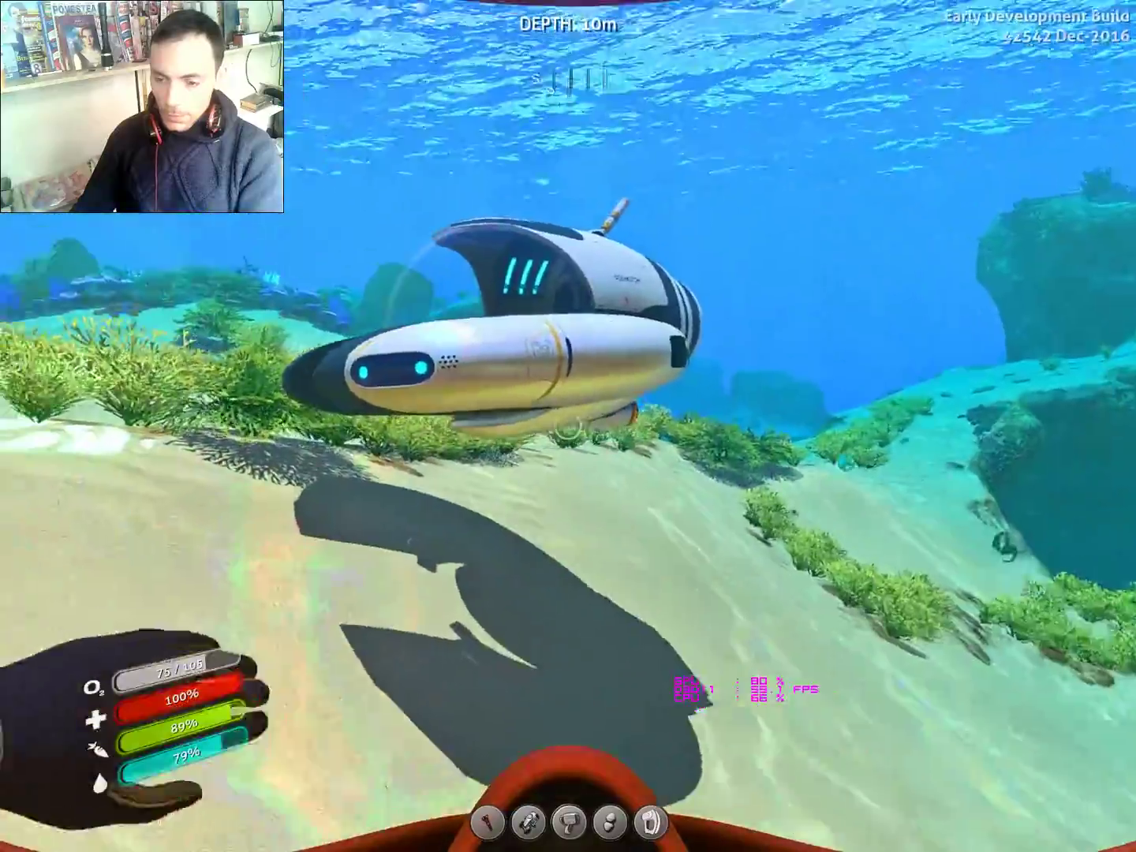
{"action": "key", "text": "w"}
{"action": "key", "text": "space"}
{"action": "key", "text": "s"}
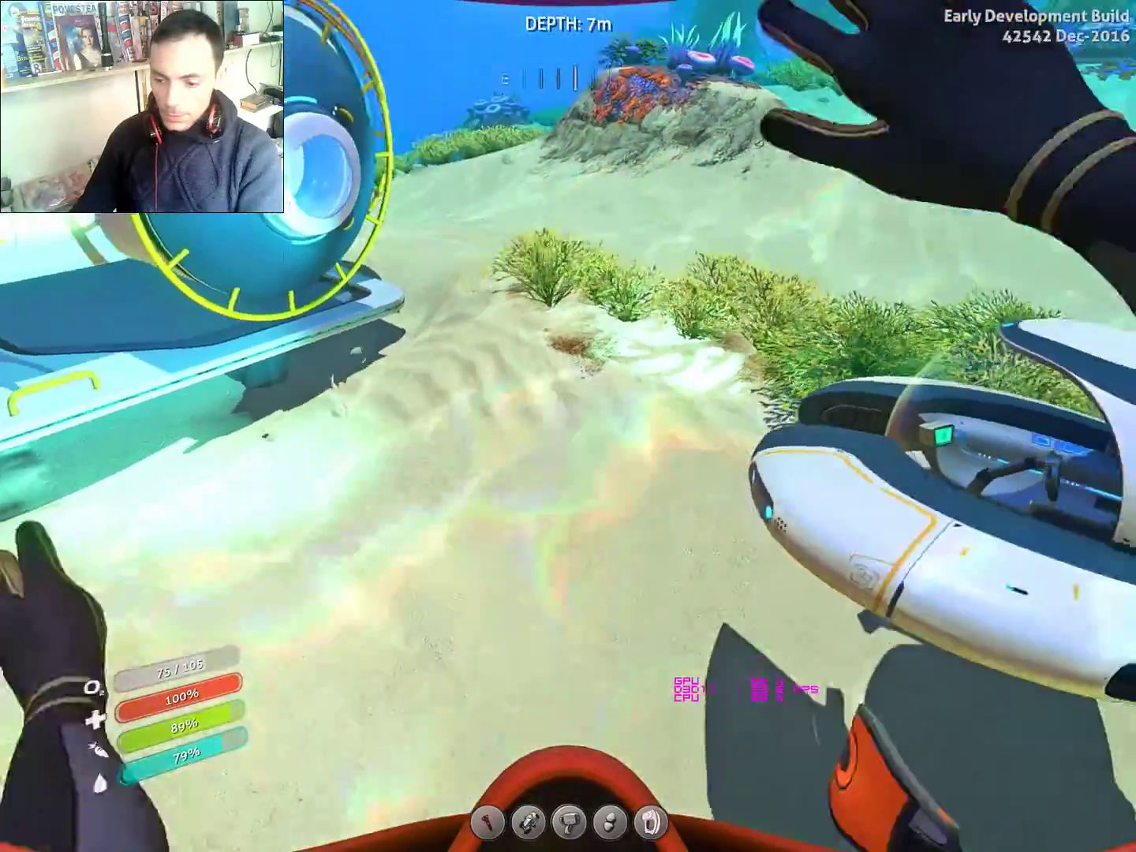
Step: Examine the base's hatch and platform up close with the effects enabled, and board the Seamoth
{"action": "key", "text": "w"}
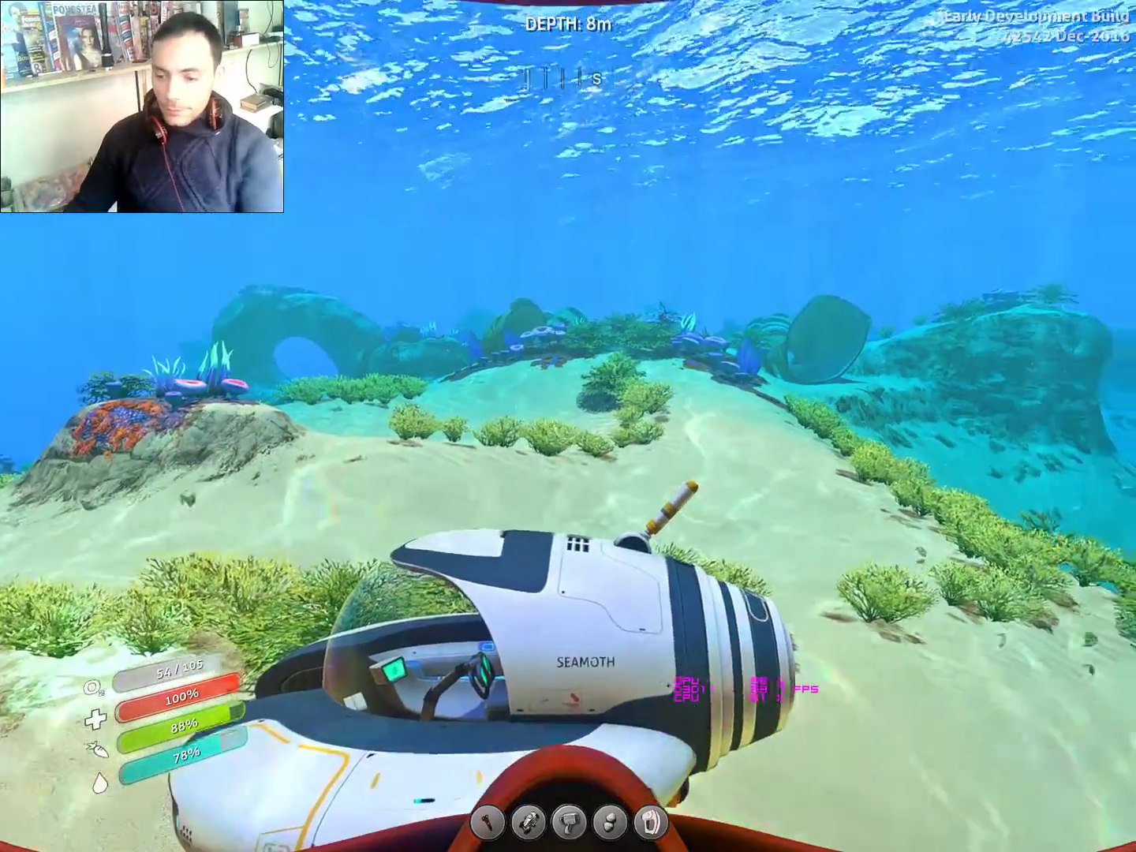
{"action": "key", "text": "w"}
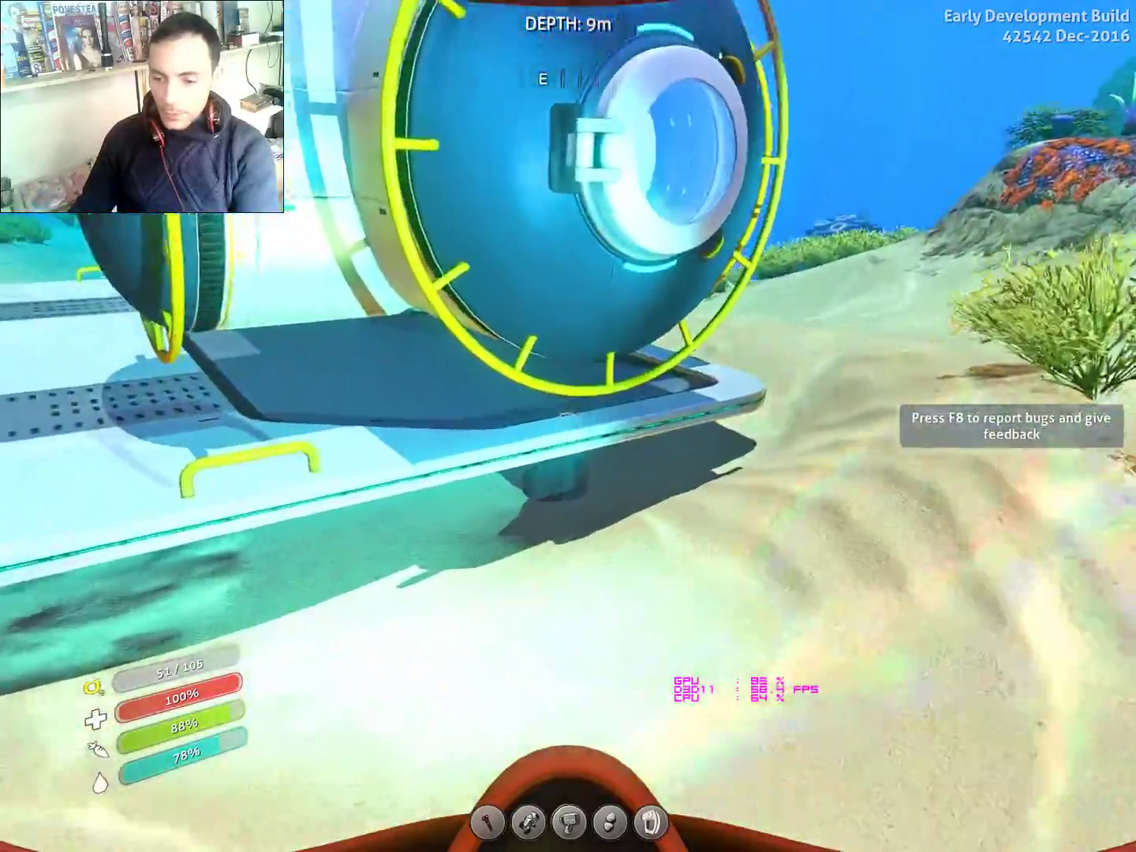
{"action": "key", "text": "w"}
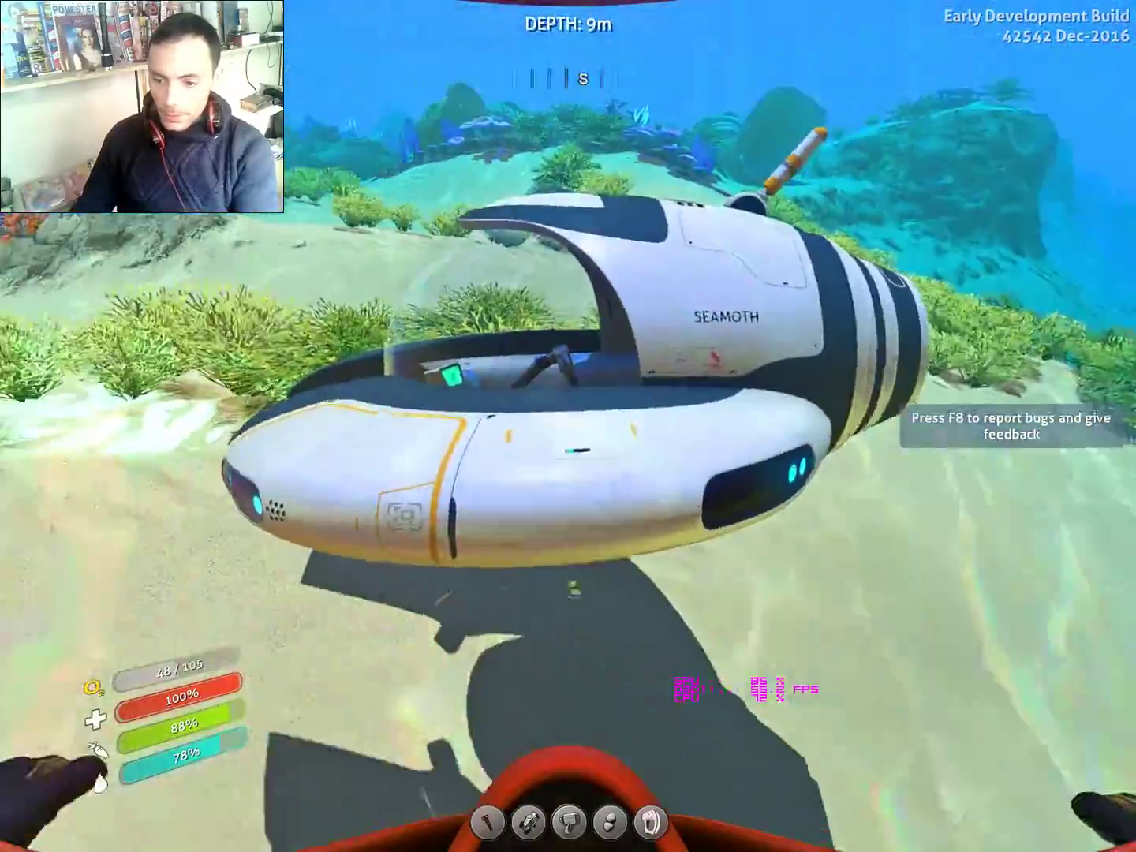
{"action": "key", "text": "w"}
{"action": "left_click", "coordinate": [568, 426]}
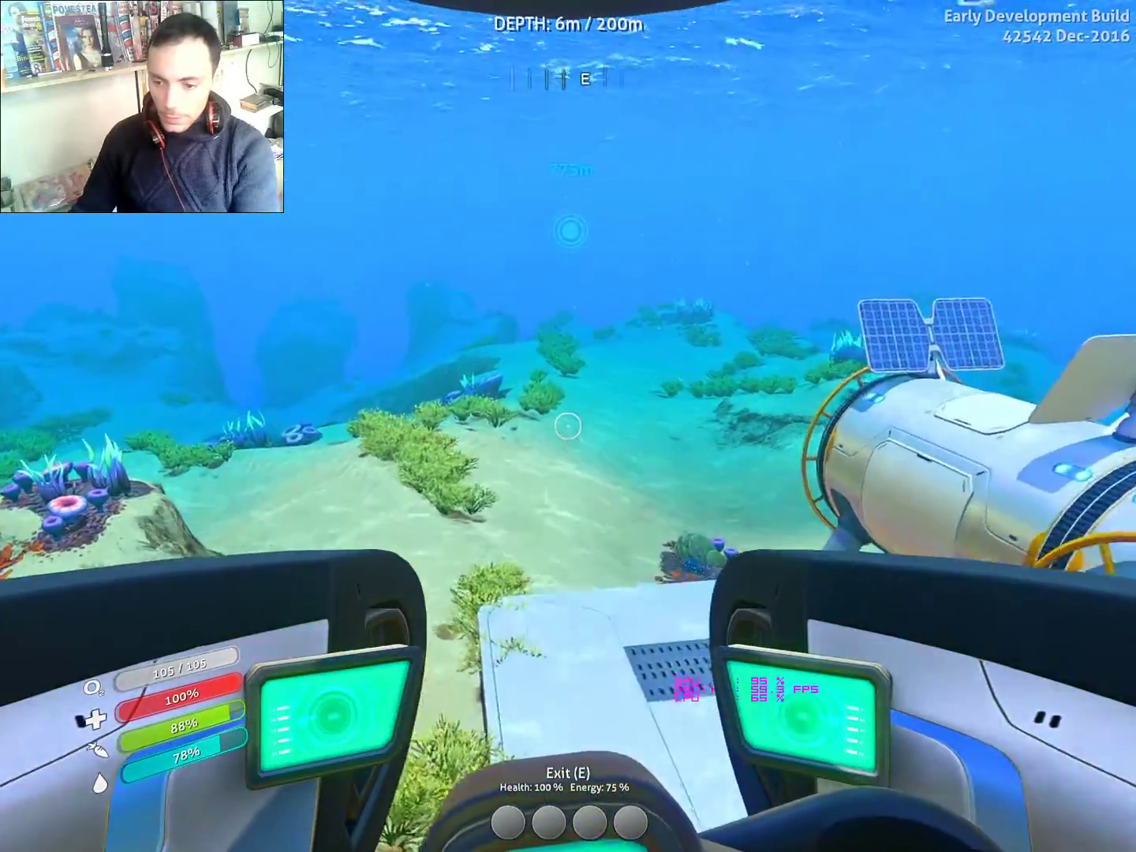
Step: Pilot the Seamoth east over the seabed to examine the effects on the plants, terrain and water surface
{"action": "key", "text": "w"}
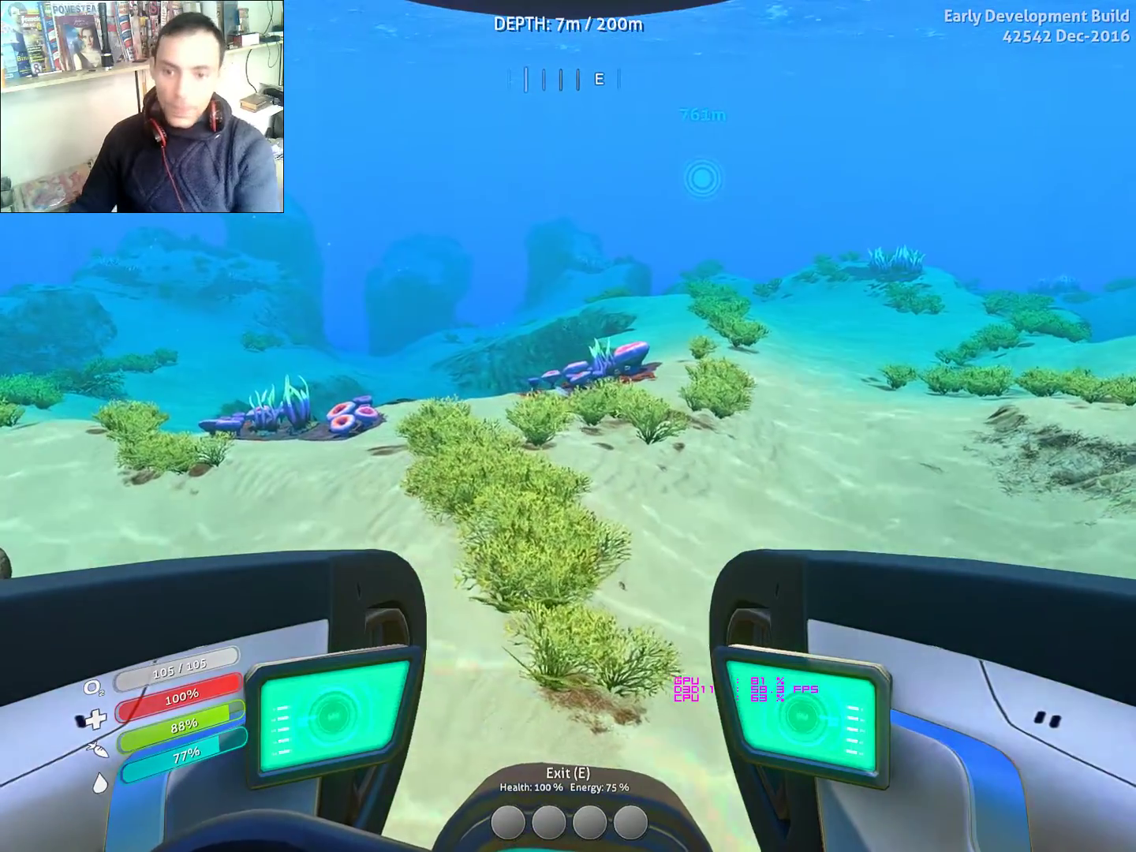
{"action": "key", "text": "w"}
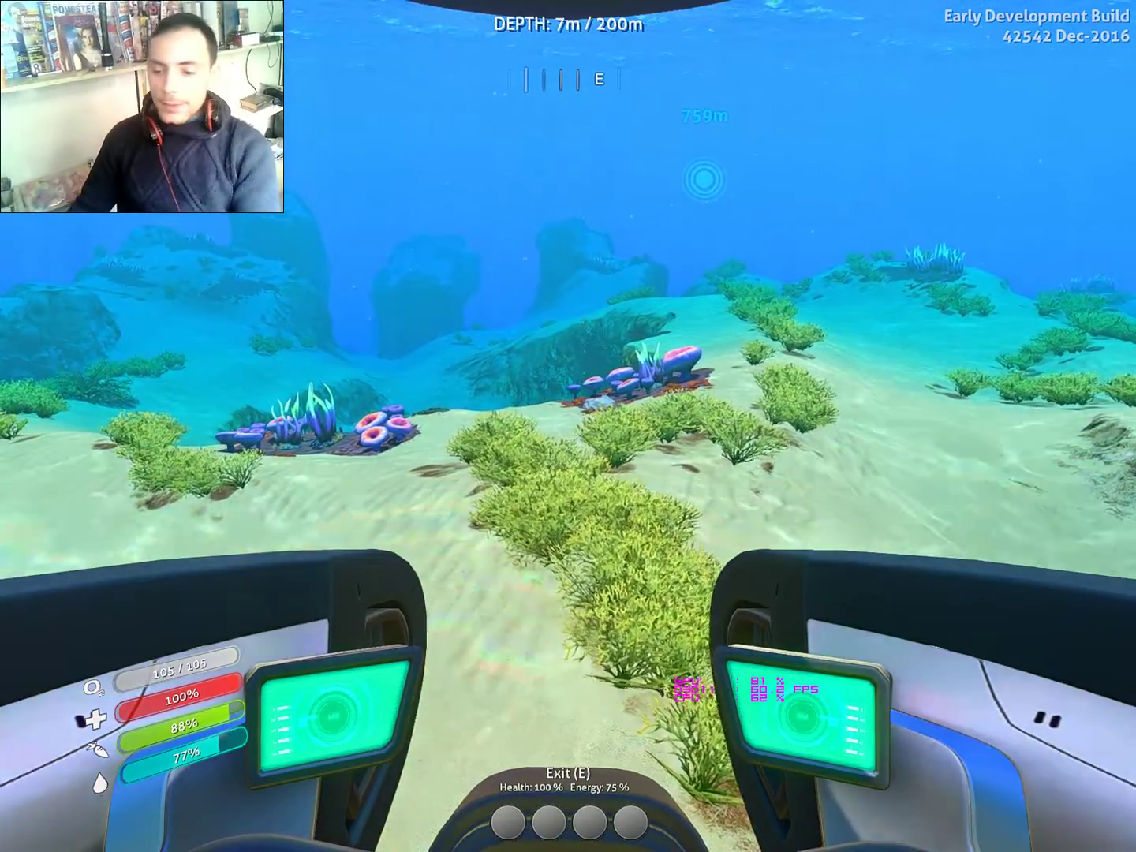
{"action": "key", "text": "w"}
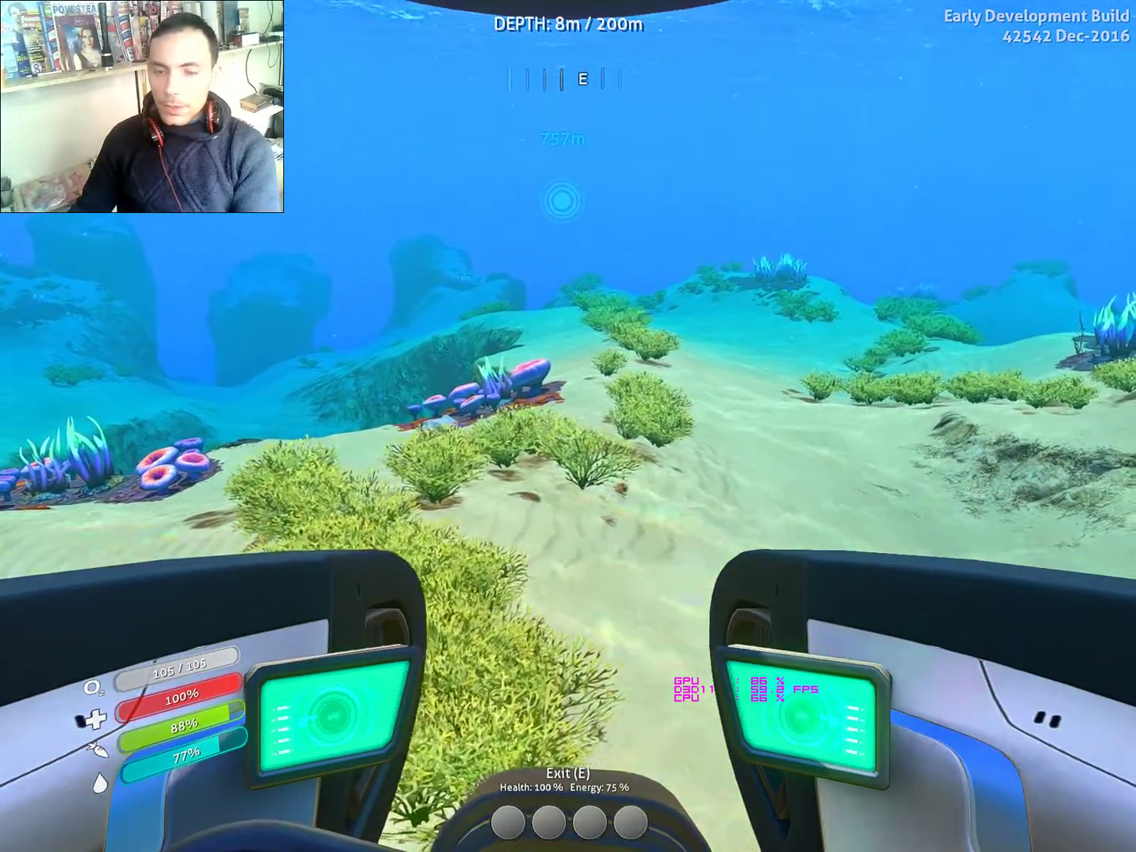
{"action": "mouse_move", "coordinate": [567, 426]}
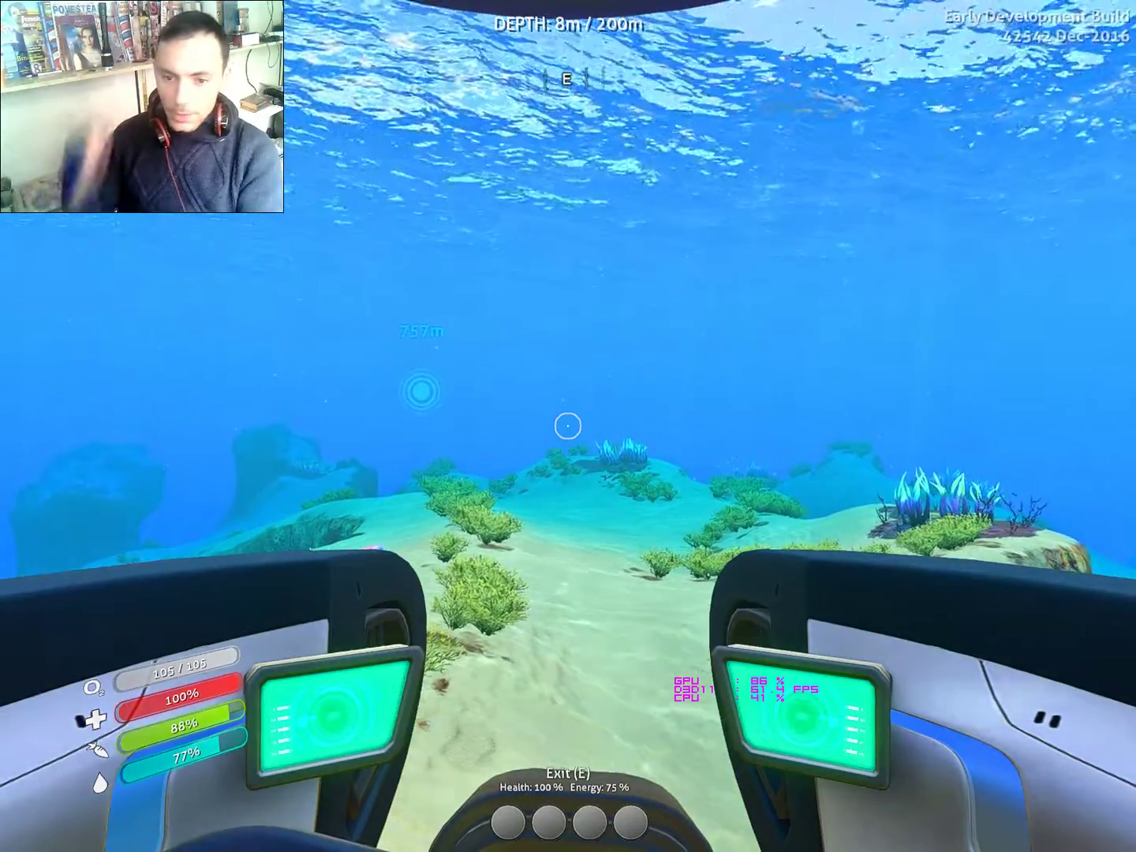